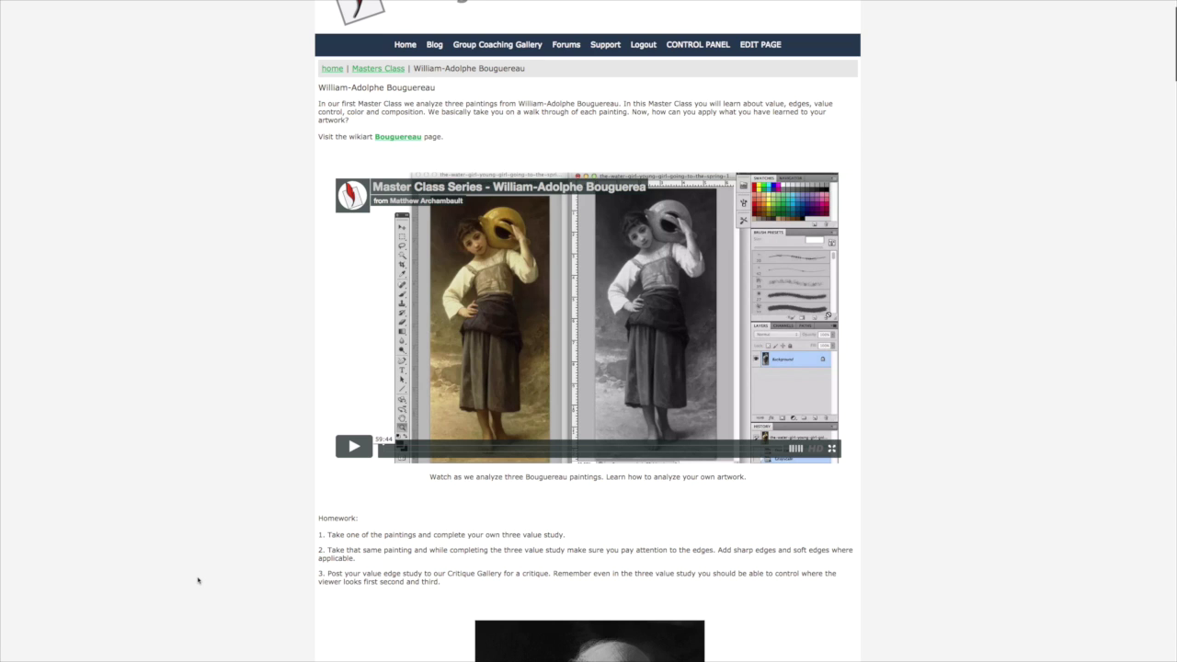
Step: Scroll down the Bouguereau Master Class page to reach the lesson video and homework list
scroll(198, 581, "down", 5)
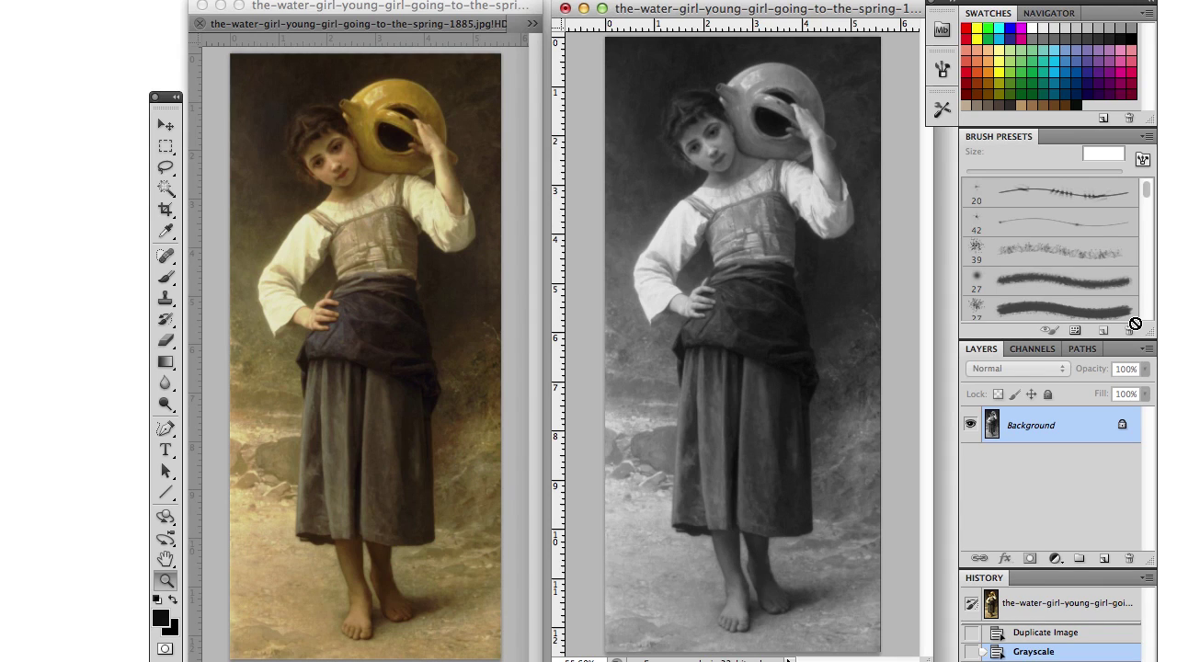
Step: Sample a light grey from the grayscale copy and load the 90 px textured brush preset
left_click(165, 230)
left_click(644, 551)
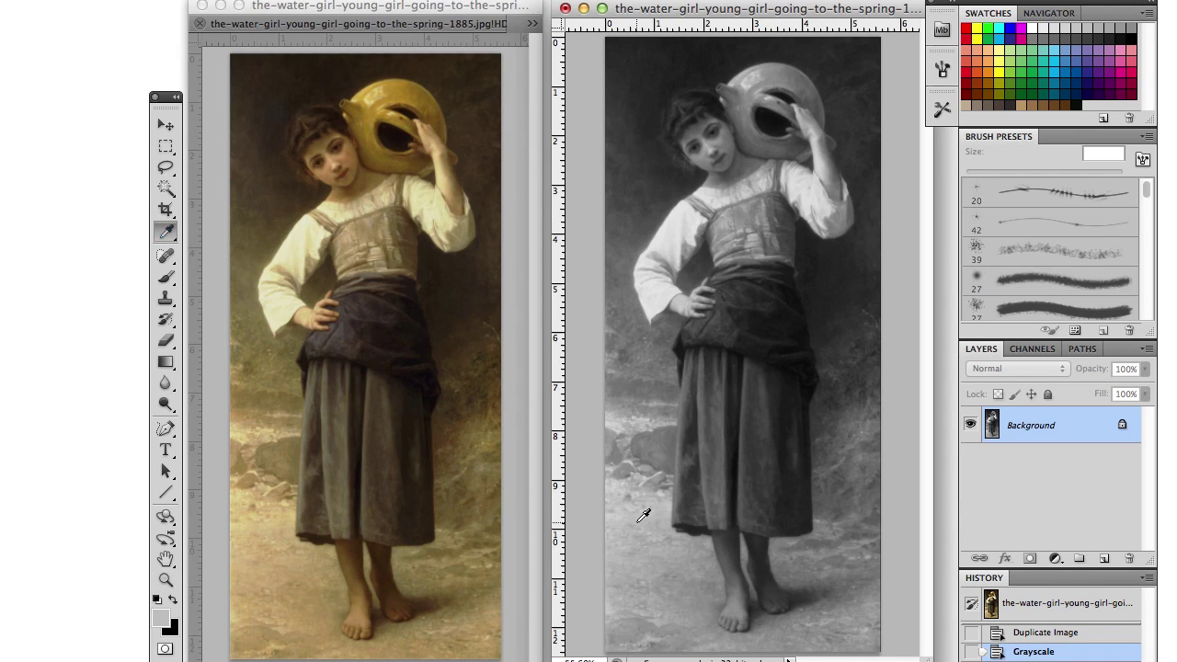
left_click(164, 284)
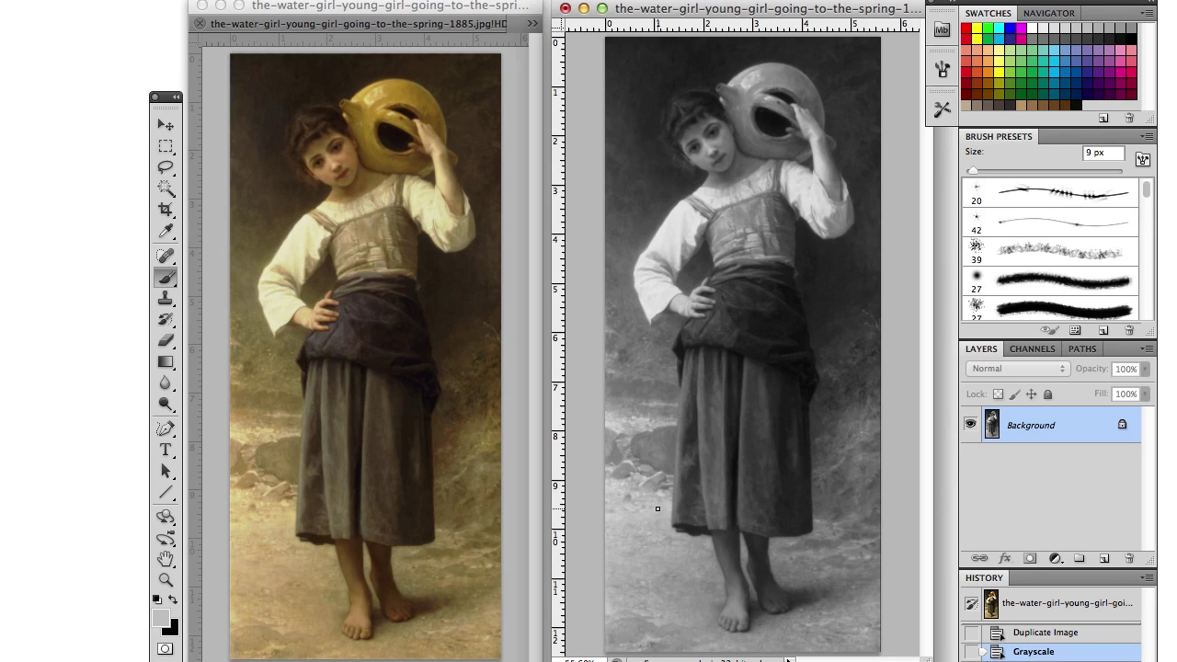
left_click(1146, 270)
left_click_drag(1147, 271, 1147, 300)
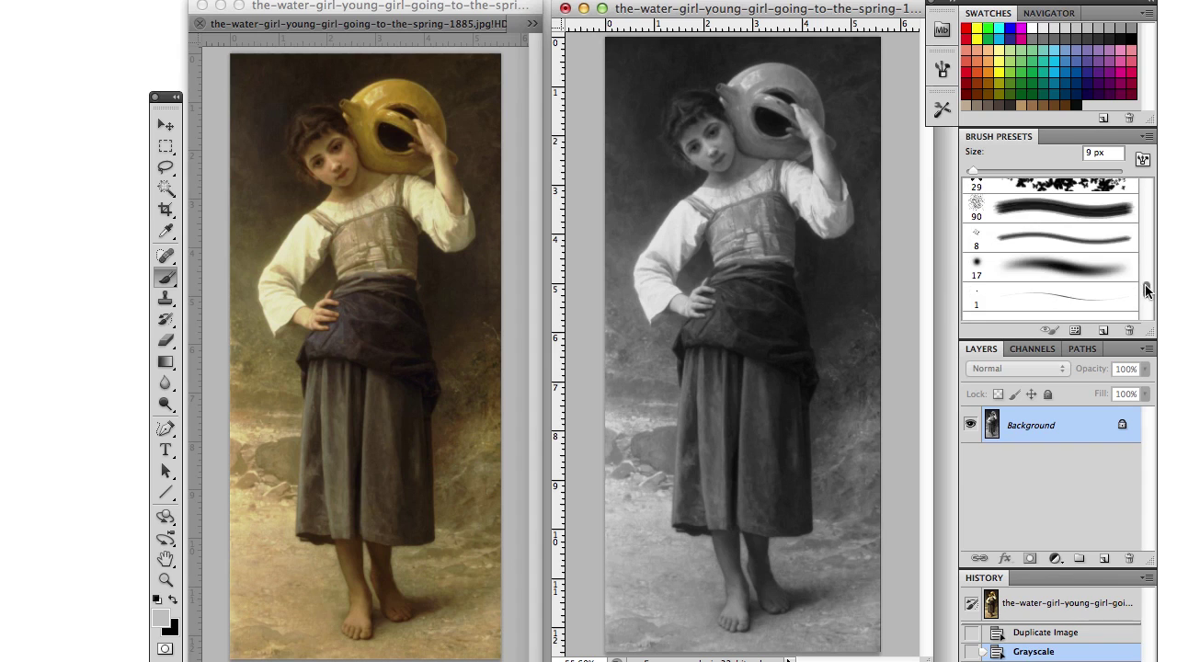
left_click(1096, 219)
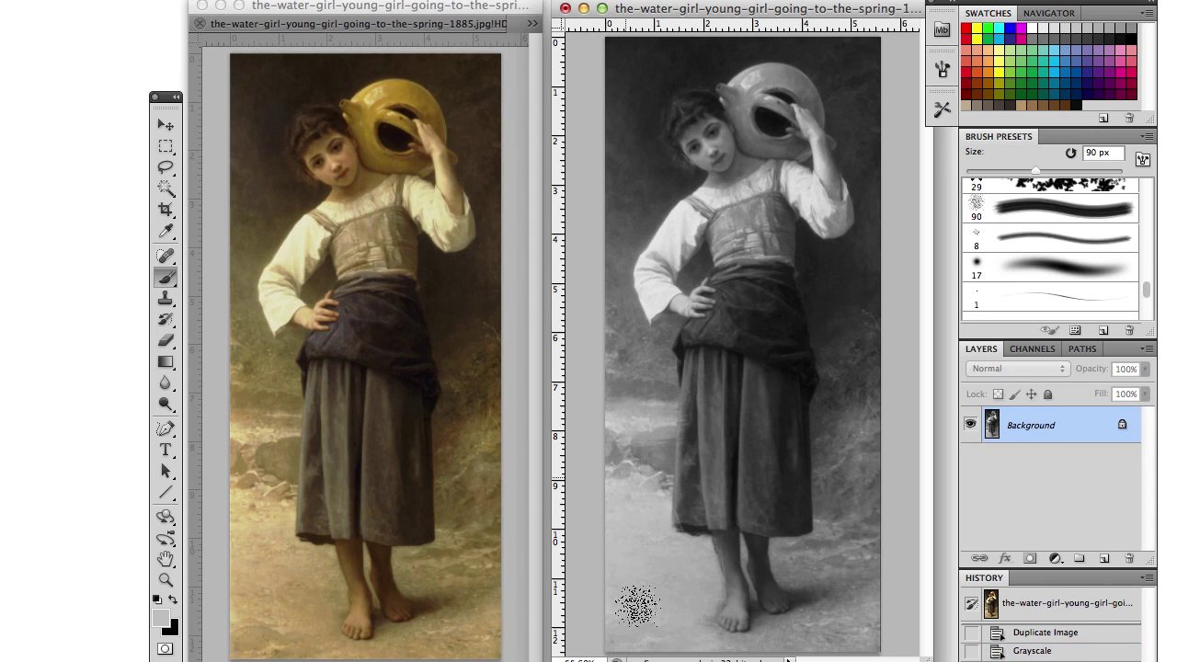
Step: Paint light grey over the lower-left ground, the bushes, the bodice and the neck
left_click_drag(631, 599, 691, 622)
mouse_move(839, 644)
left_mouse_down()
mouse_move(806, 563)
mouse_move(839, 558)
mouse_move(866, 617)
mouse_move(829, 630)
left_mouse_up()
mouse_move(885, 562)
left_mouse_down()
mouse_move(863, 602)
mouse_move(873, 431)
mouse_move(891, 484)
mouse_move(846, 583)
left_mouse_up()
mouse_move(820, 334)
left_mouse_down()
mouse_move(736, 260)
mouse_move(728, 234)
mouse_move(754, 232)
mouse_move(780, 288)
mouse_move(751, 94)
left_mouse_up()
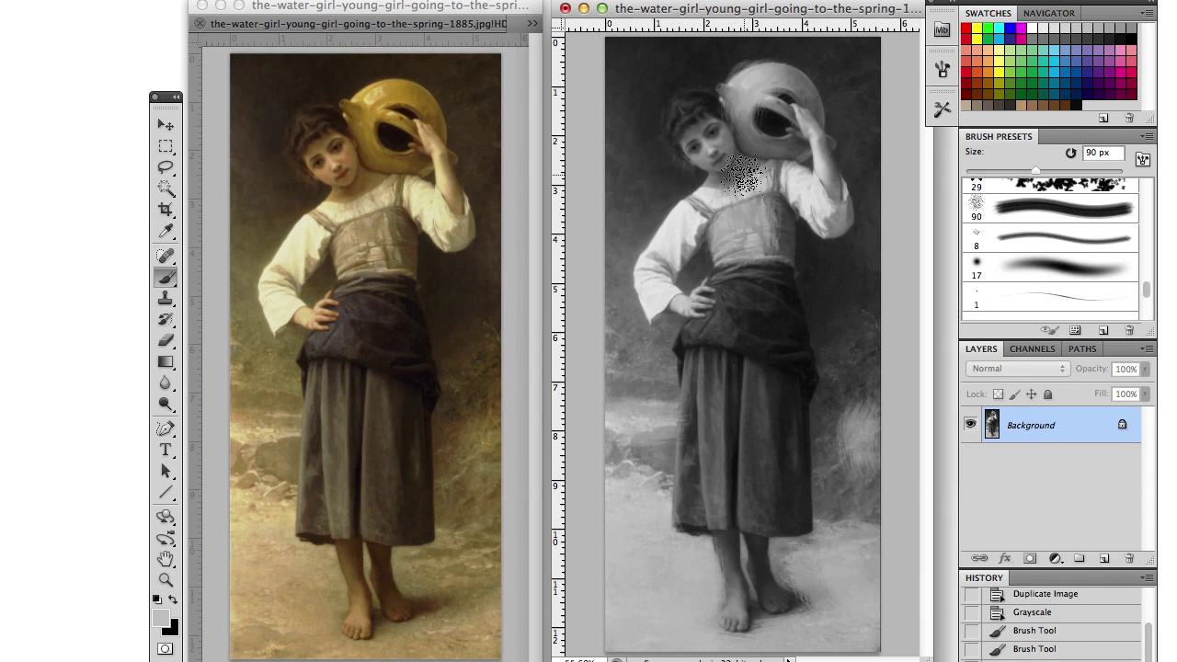
left_click(743, 175)
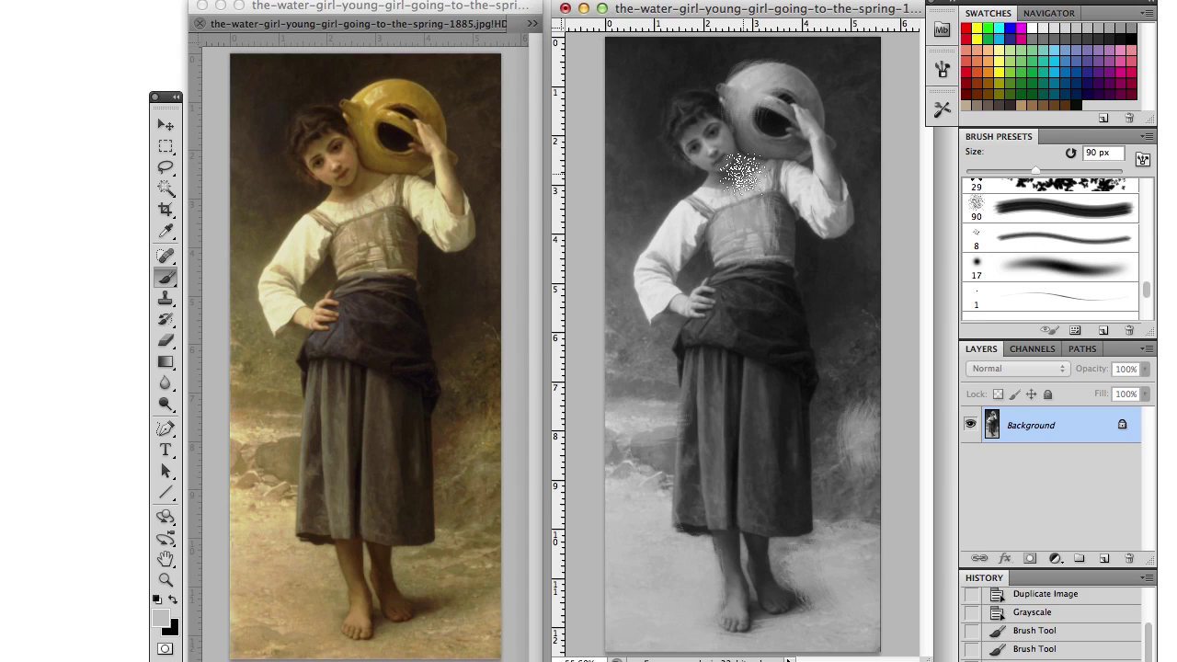
Step: Sample a dark grey and darken the waist, face, jug edge and background areas
left_click(166, 231)
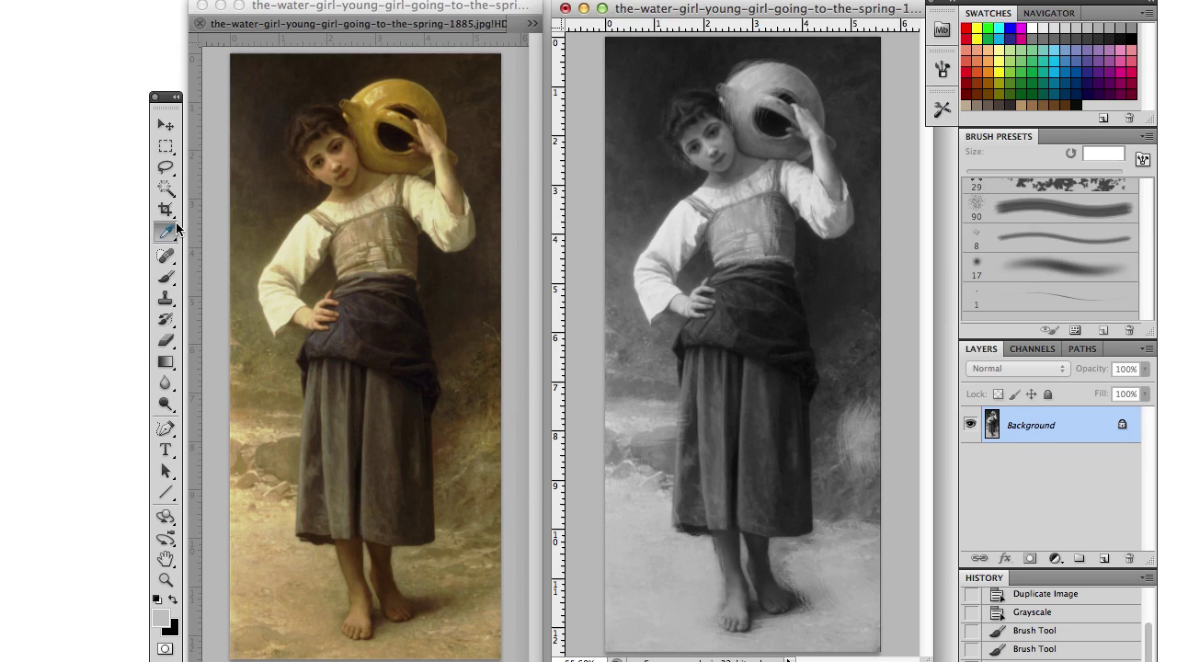
left_click(871, 366)
key("b")
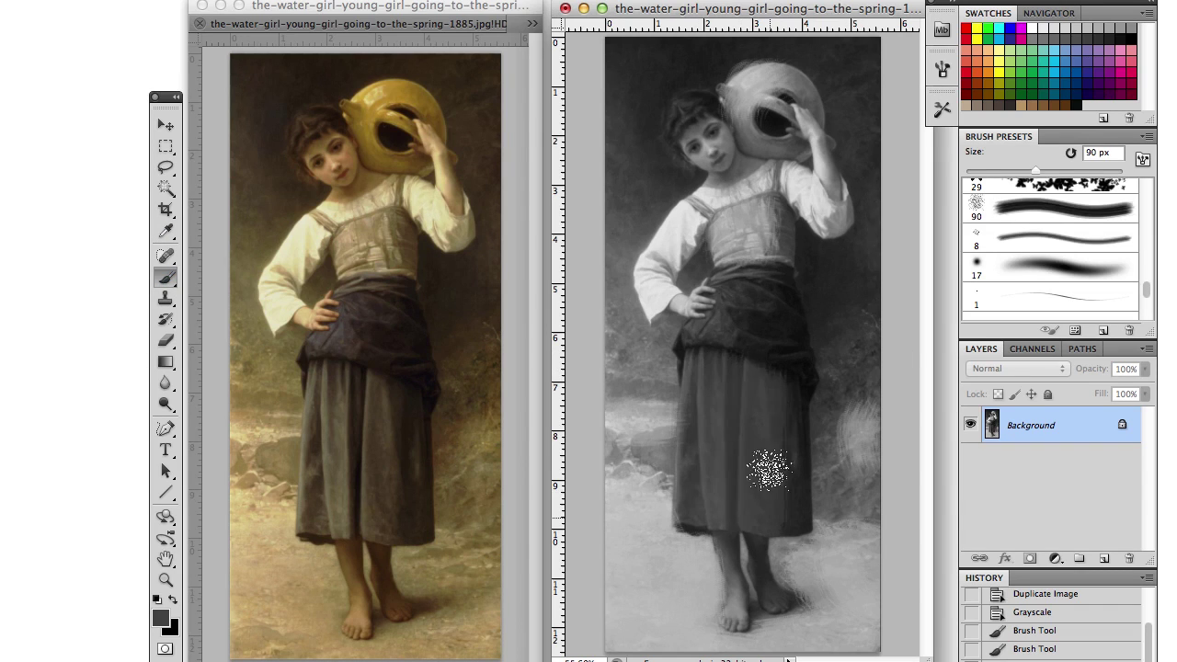
mouse_move(729, 320)
left_mouse_down()
mouse_move(712, 318)
mouse_move(769, 270)
mouse_move(780, 232)
left_mouse_up()
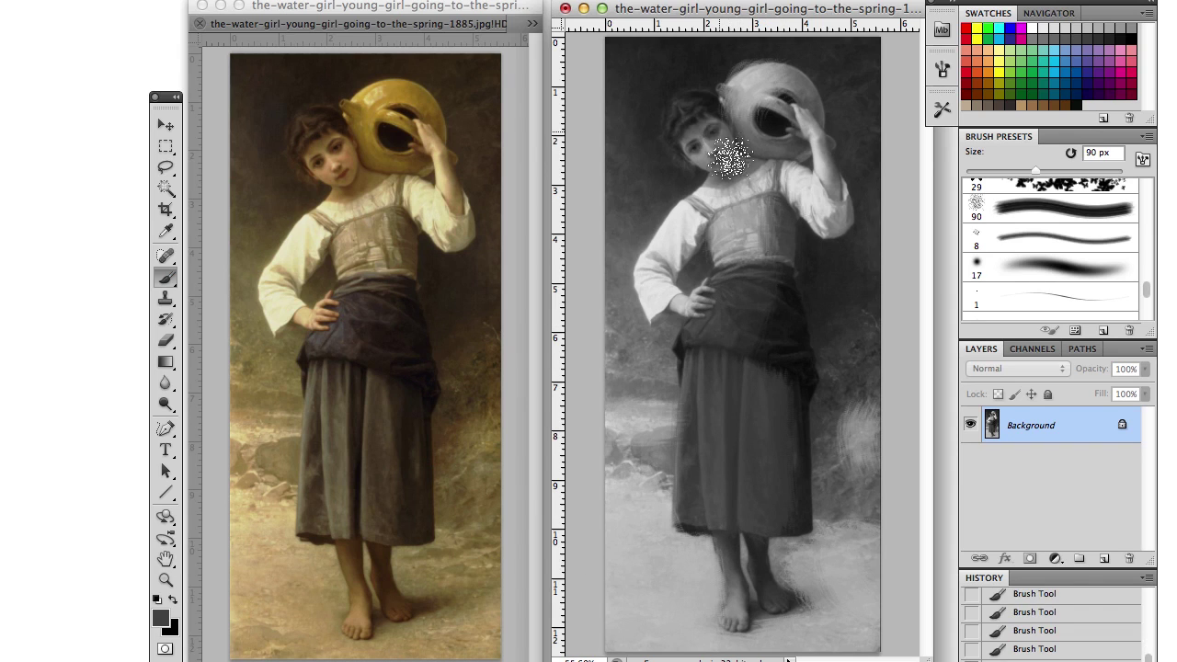
mouse_move(730, 157)
left_mouse_down()
mouse_move(741, 131)
mouse_move(740, 167)
left_mouse_up()
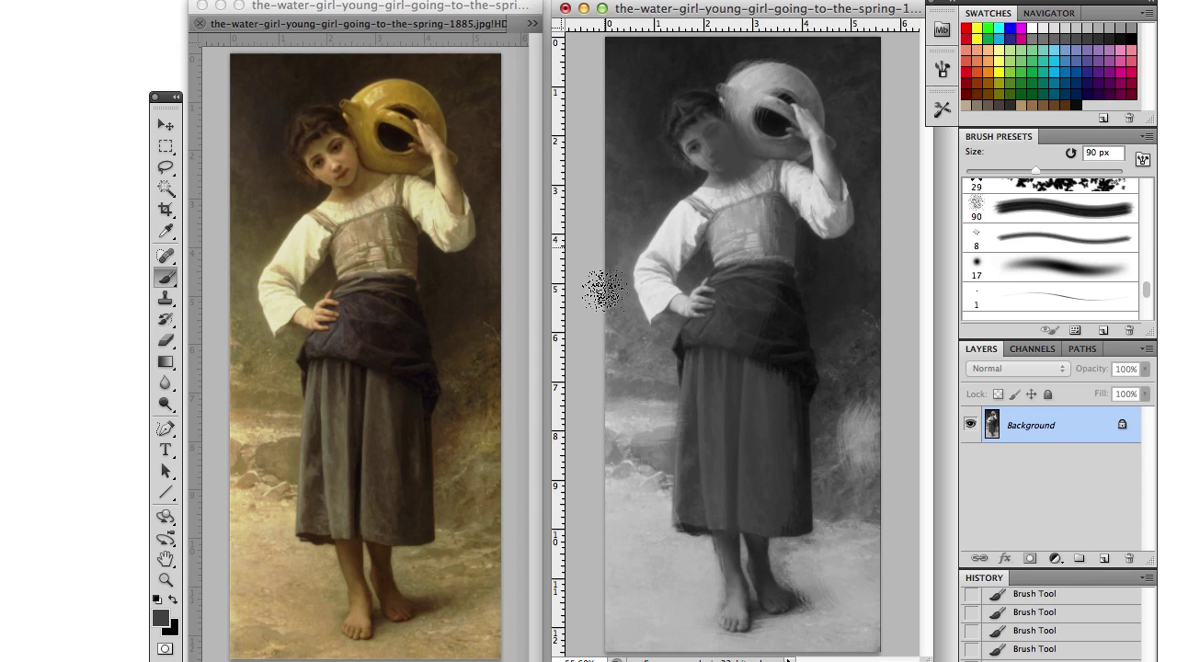
mouse_move(600, 284)
left_mouse_down()
mouse_move(640, 387)
mouse_move(670, 339)
mouse_move(681, 383)
mouse_move(610, 447)
left_mouse_up()
mouse_move(866, 427)
left_mouse_down()
mouse_move(867, 354)
mouse_move(840, 290)
mouse_move(823, 344)
mouse_move(835, 331)
mouse_move(861, 399)
mouse_move(835, 280)
mouse_move(851, 249)
mouse_move(879, 284)
mouse_move(872, 294)
mouse_move(830, 111)
mouse_move(805, 81)
mouse_move(822, 103)
mouse_move(776, 130)
mouse_move(792, 150)
mouse_move(708, 118)
mouse_move(798, 204)
mouse_move(806, 300)
mouse_move(769, 204)
mouse_move(767, 538)
mouse_move(846, 449)
left_mouse_up()
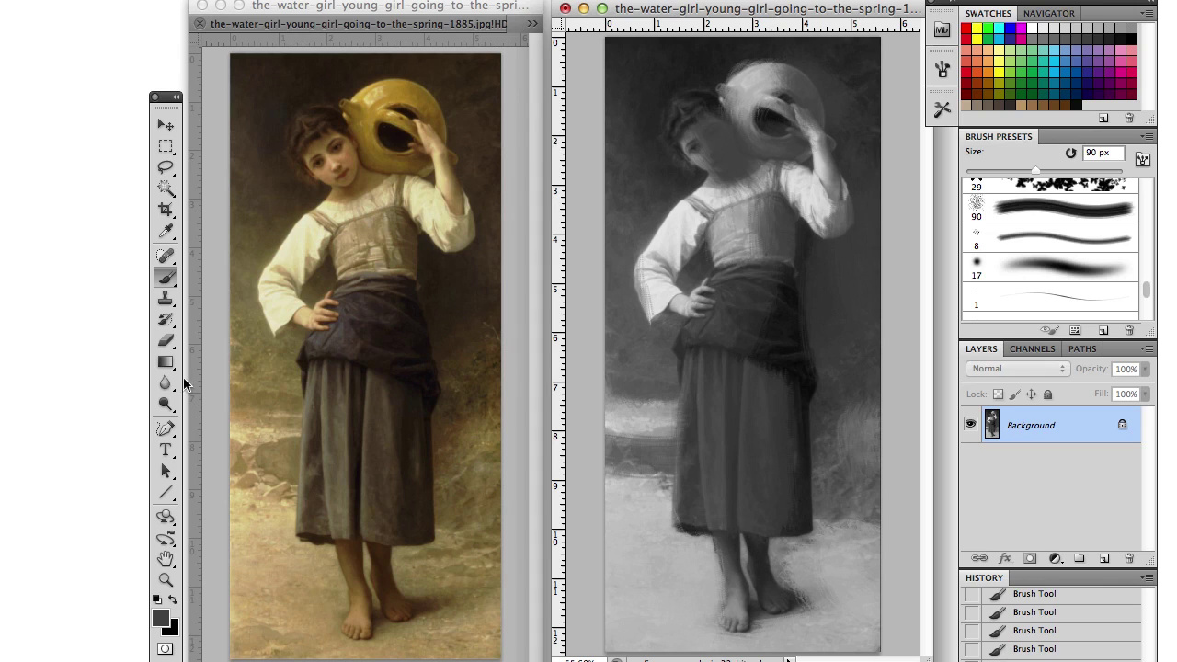
Step: Sample a light grey and paint the upper chest lighter and smoother
left_click(166, 231)
left_click(660, 576)
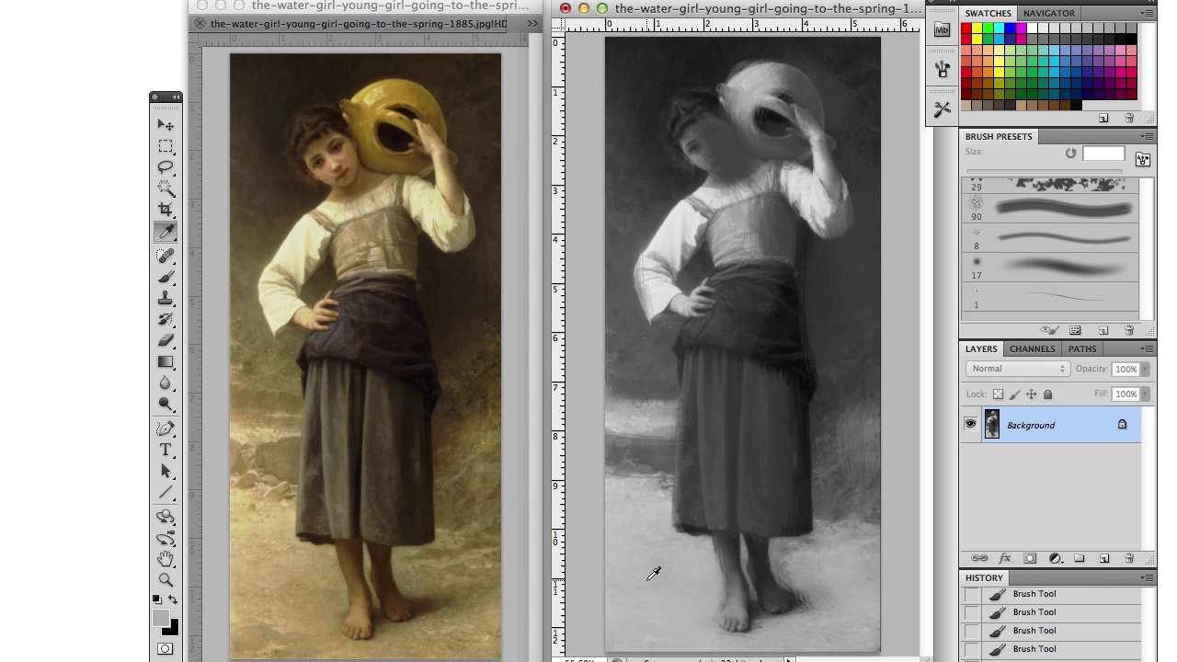
key("b")
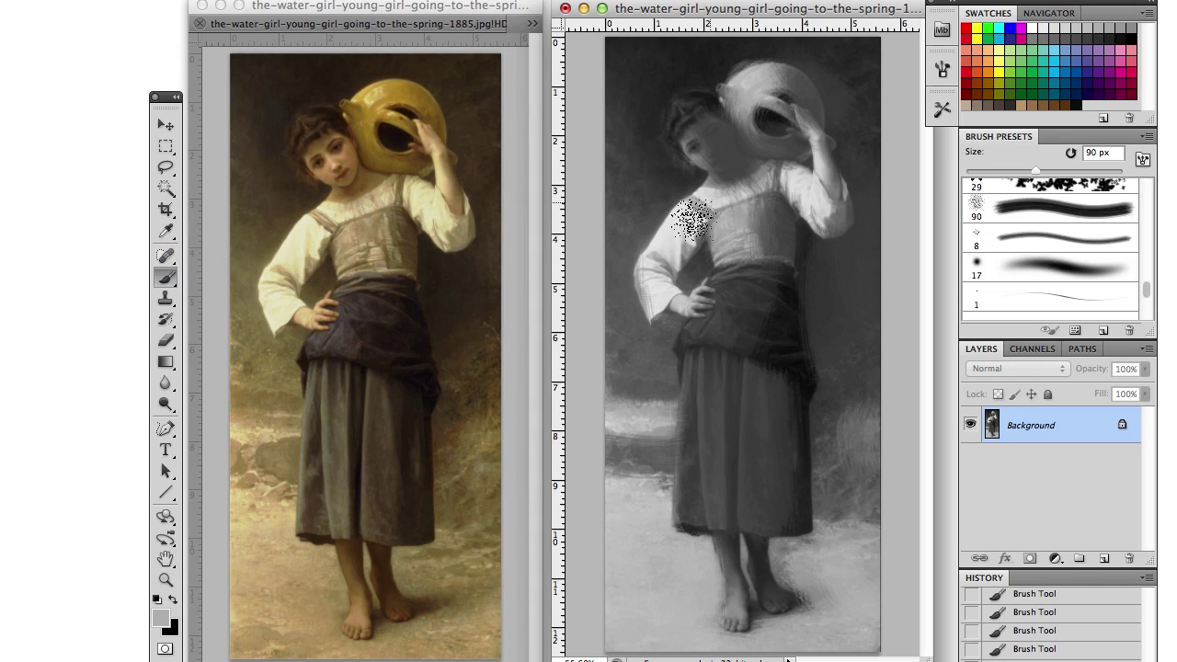
mouse_move(773, 184)
left_mouse_down()
mouse_move(729, 243)
mouse_move(793, 172)
mouse_move(780, 176)
mouse_move(854, 219)
mouse_move(802, 194)
mouse_move(705, 206)
mouse_move(655, 285)
mouse_move(731, 299)
mouse_move(798, 101)
mouse_move(748, 89)
mouse_move(754, 118)
mouse_move(677, 145)
mouse_move(705, 177)
mouse_move(659, 173)
mouse_move(690, 176)
left_mouse_up()
Step: Switch to black at 45 px and paint dark strokes over the jug, hair and head
key("bracketleft")
key("bracketleft")
key("bracketleft")
key("bracketleft")
key("bracketleft")
key("bracketleft")
key("bracketleft")
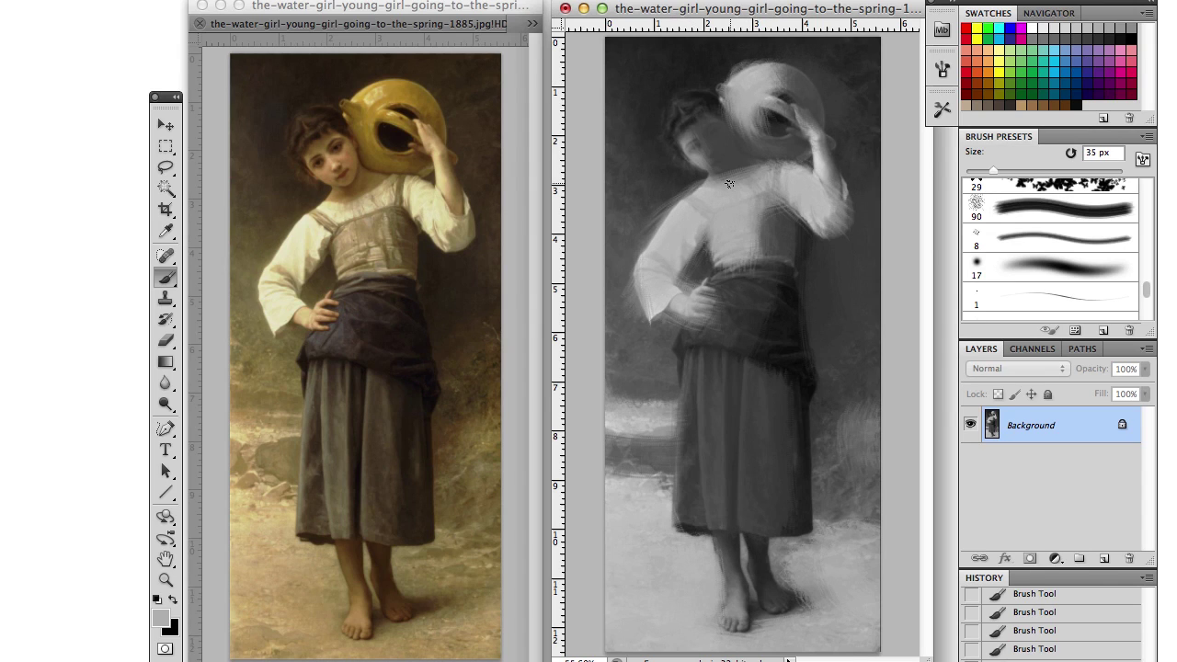
key("x")
key("bracketright")
key("bracketright")
key("bracketright")
key("bracketright")
key("bracketright")
key("bracketright")
key("bracketright")
key("bracketright")
key("bracketright")
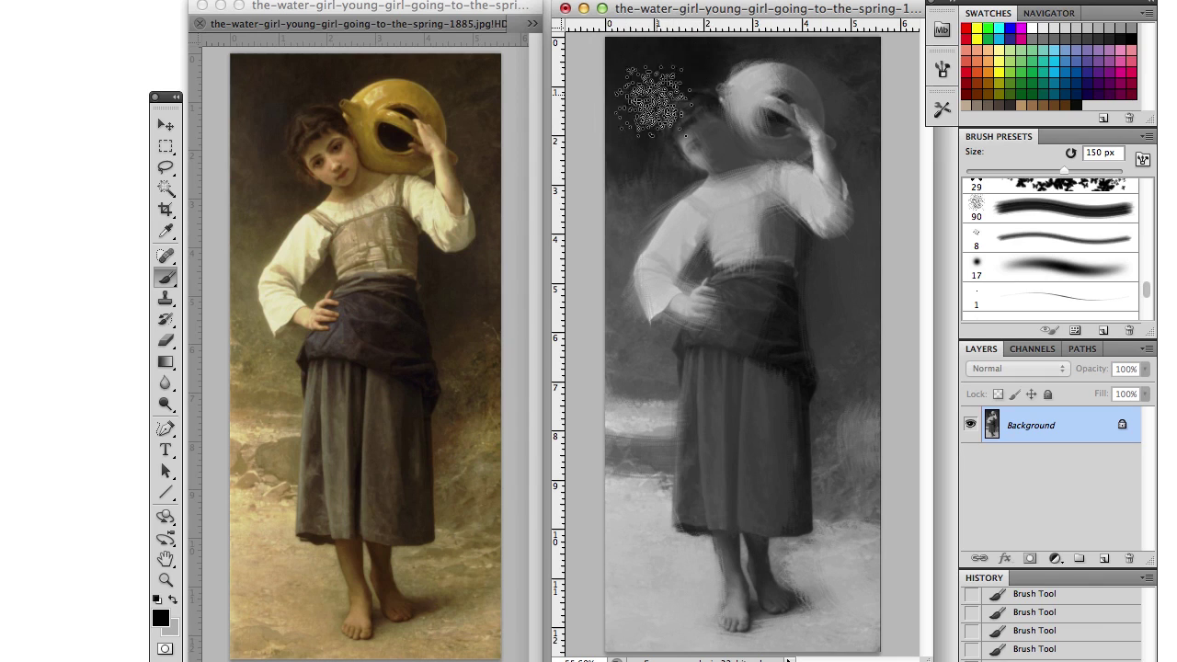
key("bracketleft")
key("bracketleft")
key("bracketleft")
key("bracketleft")
key("bracketleft")
key("bracketleft")
key("bracketleft")
key("bracketleft")
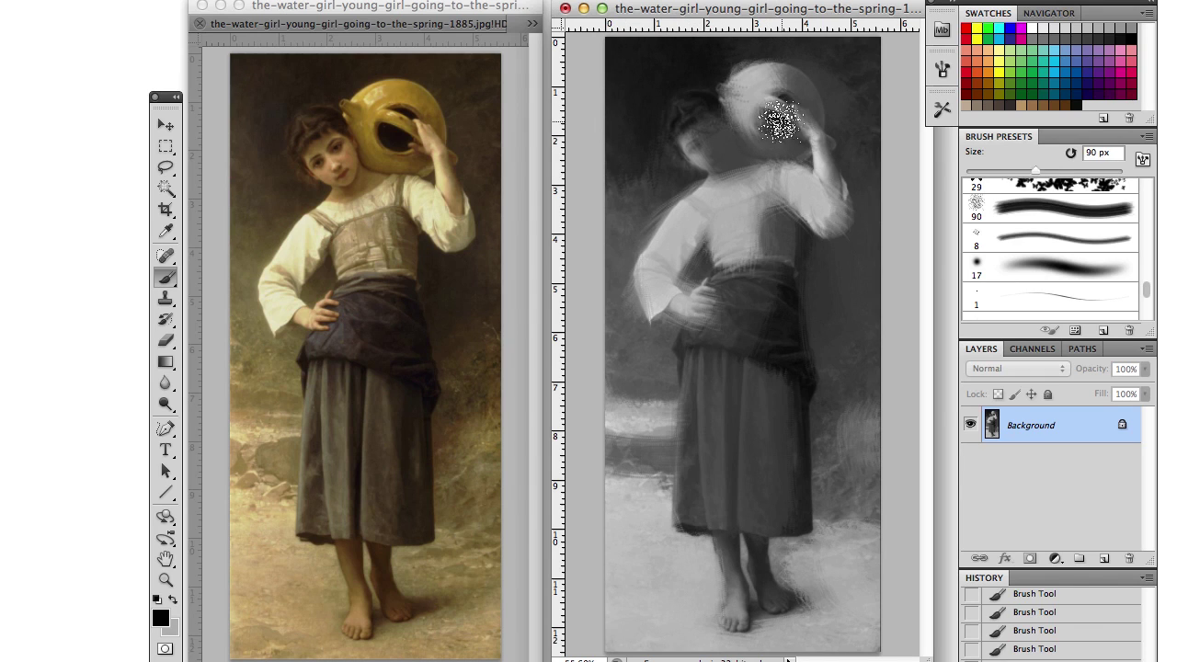
mouse_move(766, 120)
left_mouse_down()
mouse_move(824, 53)
mouse_move(750, 43)
mouse_move(839, 70)
mouse_move(825, 67)
mouse_move(847, 114)
mouse_move(864, 89)
mouse_move(832, 52)
mouse_move(876, 89)
mouse_move(848, 155)
mouse_move(875, 159)
mouse_move(885, 220)
mouse_move(795, 280)
mouse_move(794, 246)
mouse_move(768, 343)
mouse_move(782, 358)
mouse_move(794, 340)
mouse_move(810, 526)
mouse_move(777, 612)
left_mouse_up()
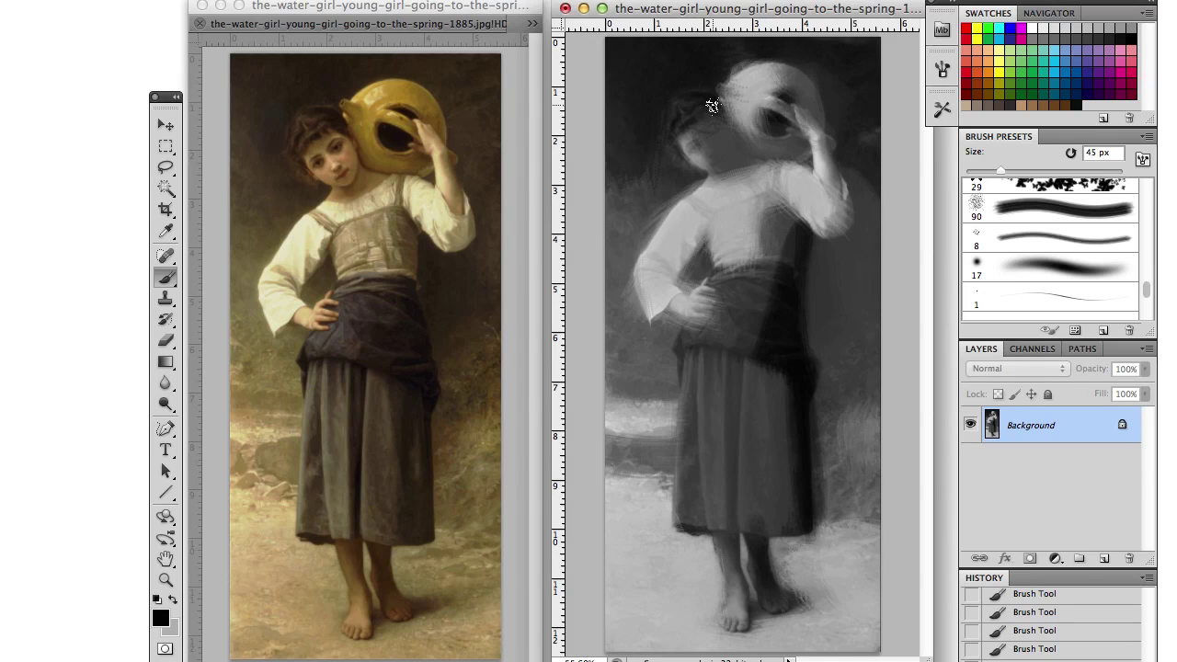
left_click_drag(709, 104, 752, 99)
key("super+alt+z")
key("super+alt+z")
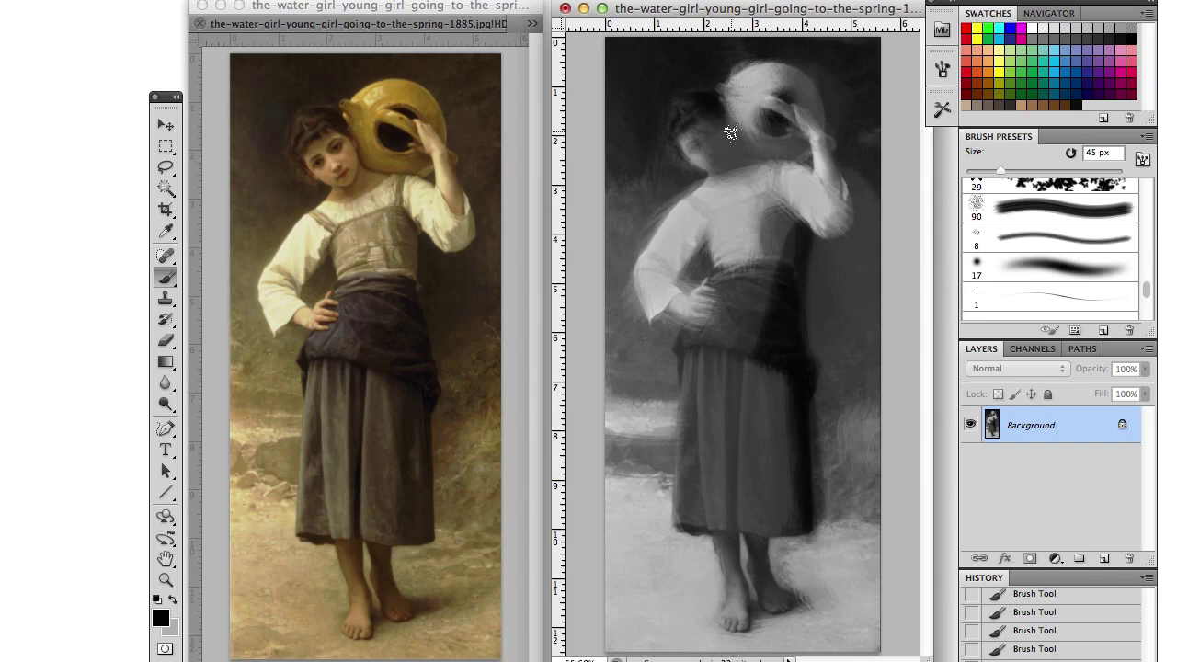
mouse_move(729, 134)
left_mouse_down()
mouse_move(772, 124)
mouse_move(768, 110)
mouse_move(699, 93)
mouse_move(635, 184)
left_mouse_up()
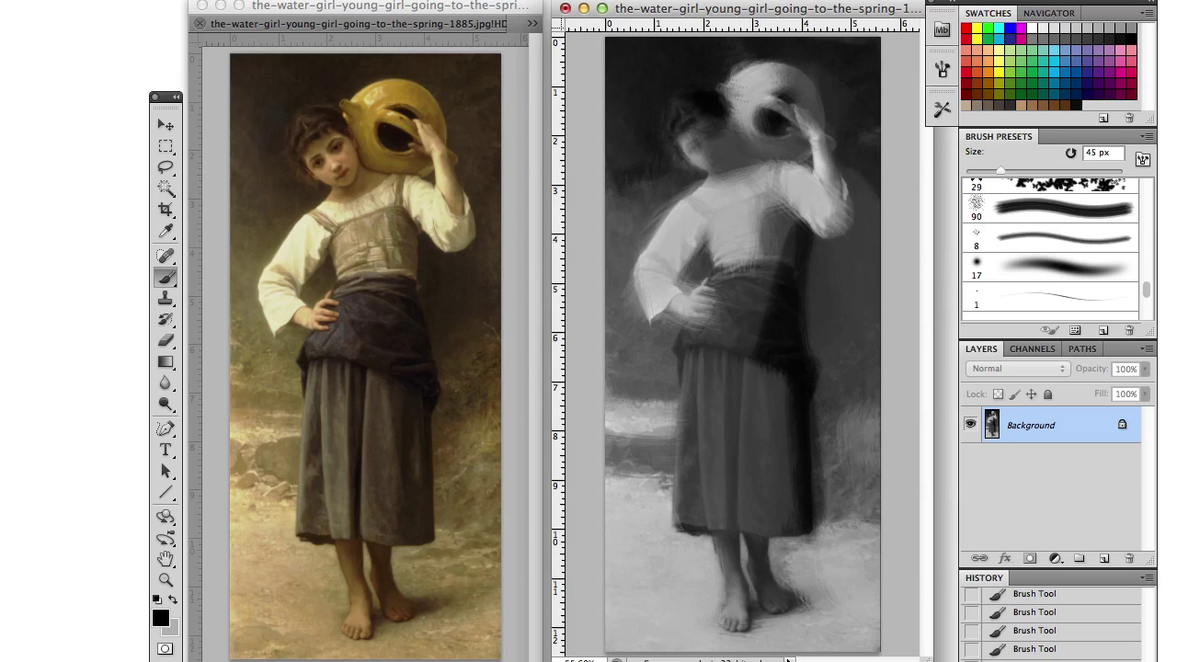
Step: Create a new blank 3.5 by 5 inch document
left_click(0, 0)
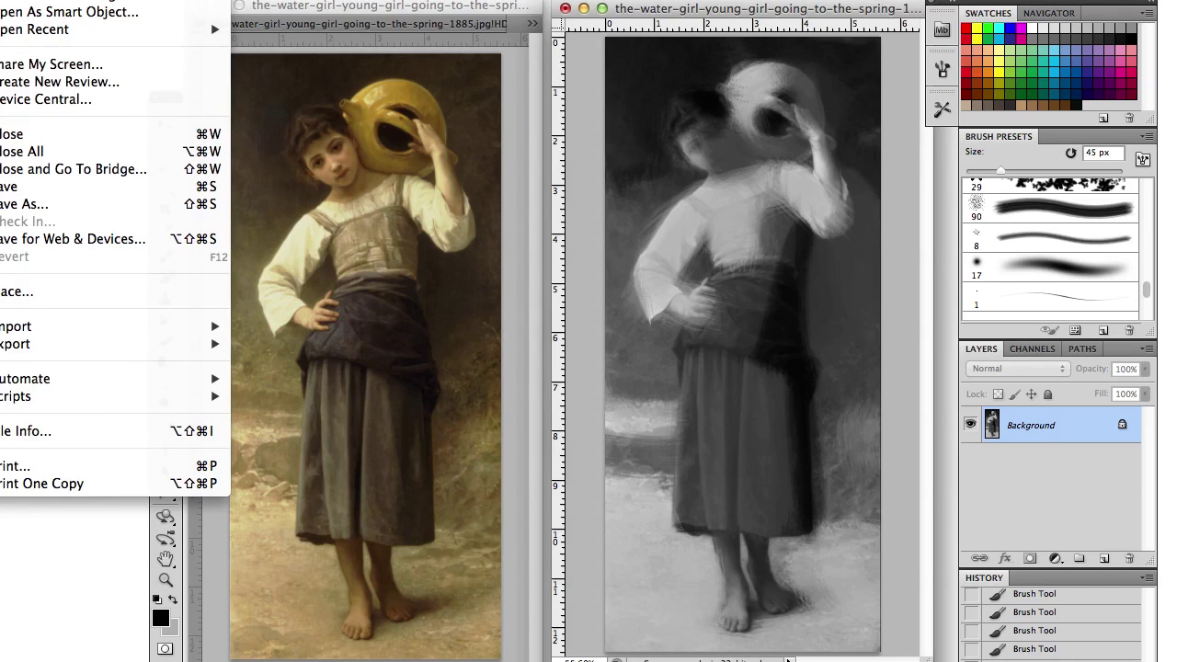
key("super+n")
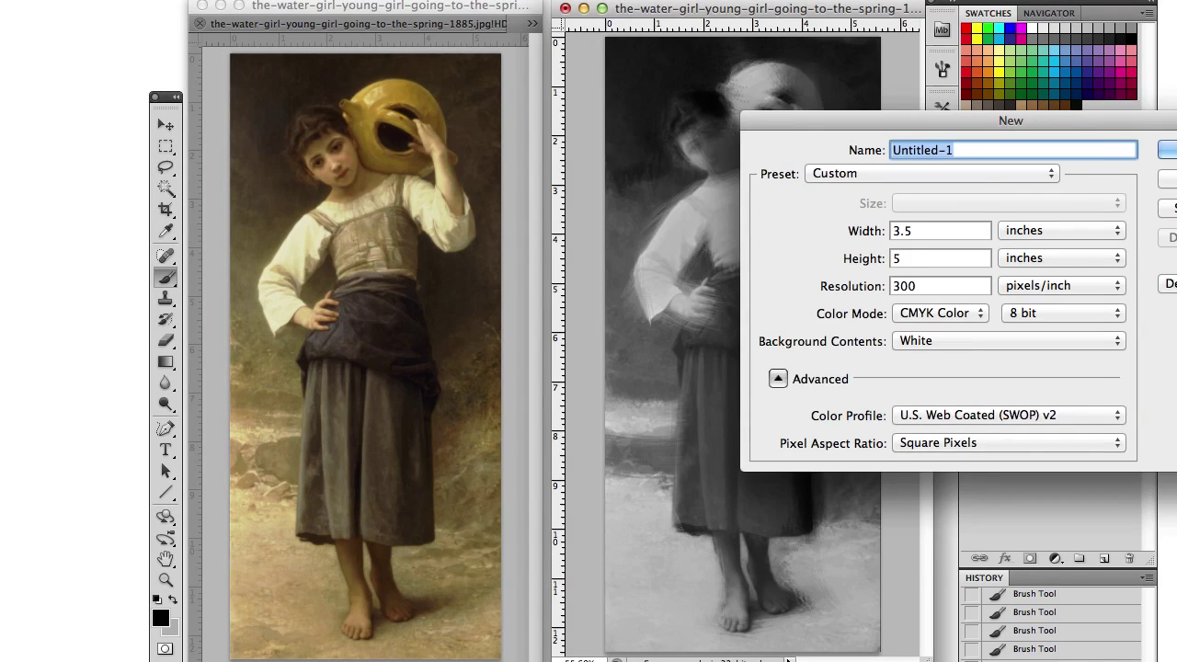
key("Return")
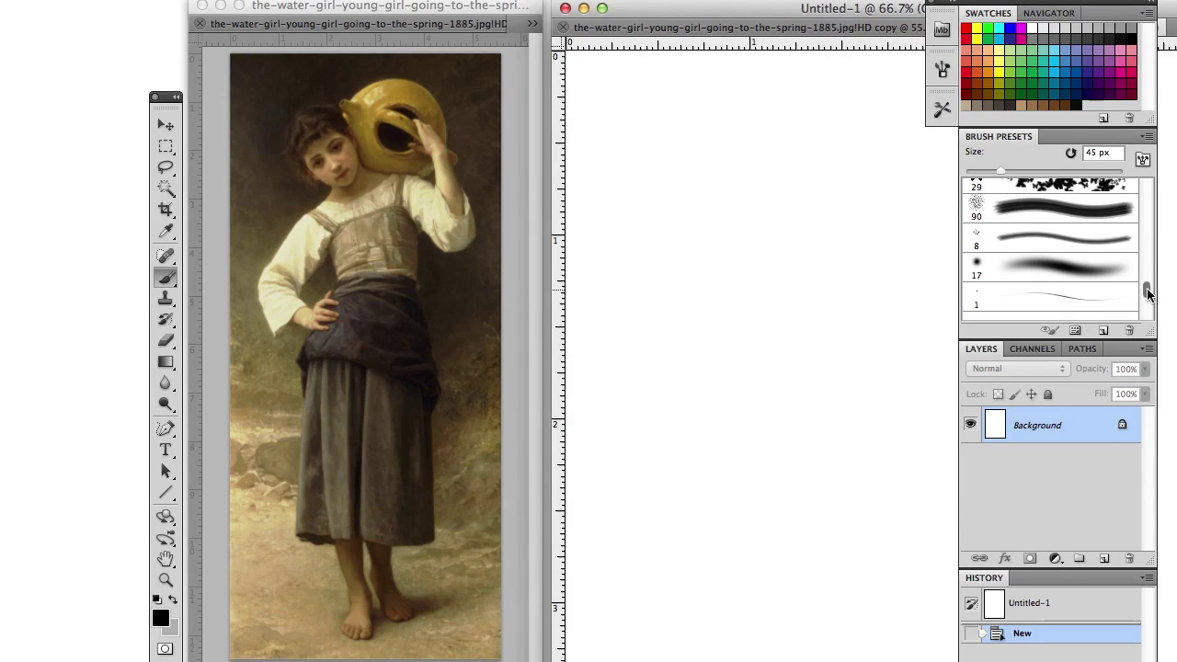
Step: Sketch a small rectangular frame near the top-left with the 9 px brush
scroll(1147, 291, "down", 5)
scroll(1148, 296, "up", 4)
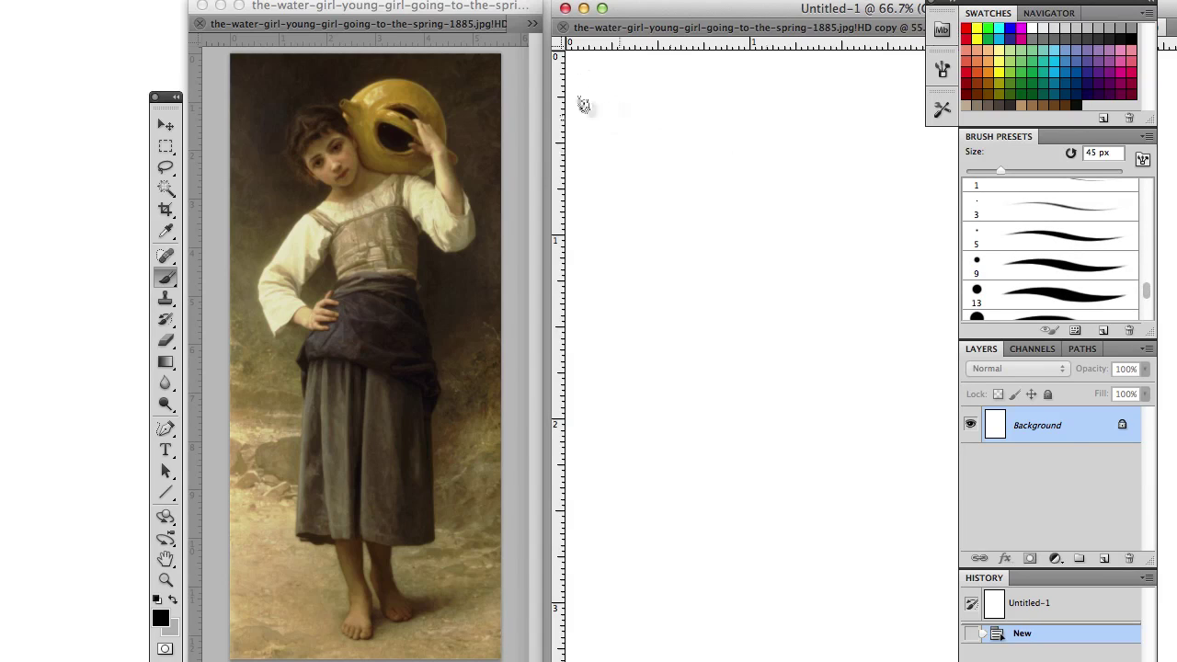
left_click(1064, 268)
mouse_move(588, 113)
left_mouse_down()
mouse_move(584, 80)
mouse_move(680, 209)
mouse_move(593, 205)
mouse_move(589, 219)
mouse_move(674, 89)
mouse_move(594, 77)
mouse_move(585, 205)
mouse_move(684, 220)
mouse_move(666, 81)
mouse_move(589, 81)
mouse_move(587, 185)
mouse_move(688, 205)
mouse_move(650, 59)
mouse_move(597, 134)
mouse_move(590, 88)
mouse_move(596, 136)
mouse_move(607, 99)
mouse_move(614, 148)
mouse_move(615, 78)
mouse_move(626, 109)
mouse_move(657, 78)
mouse_move(635, 127)
left_mouse_up()
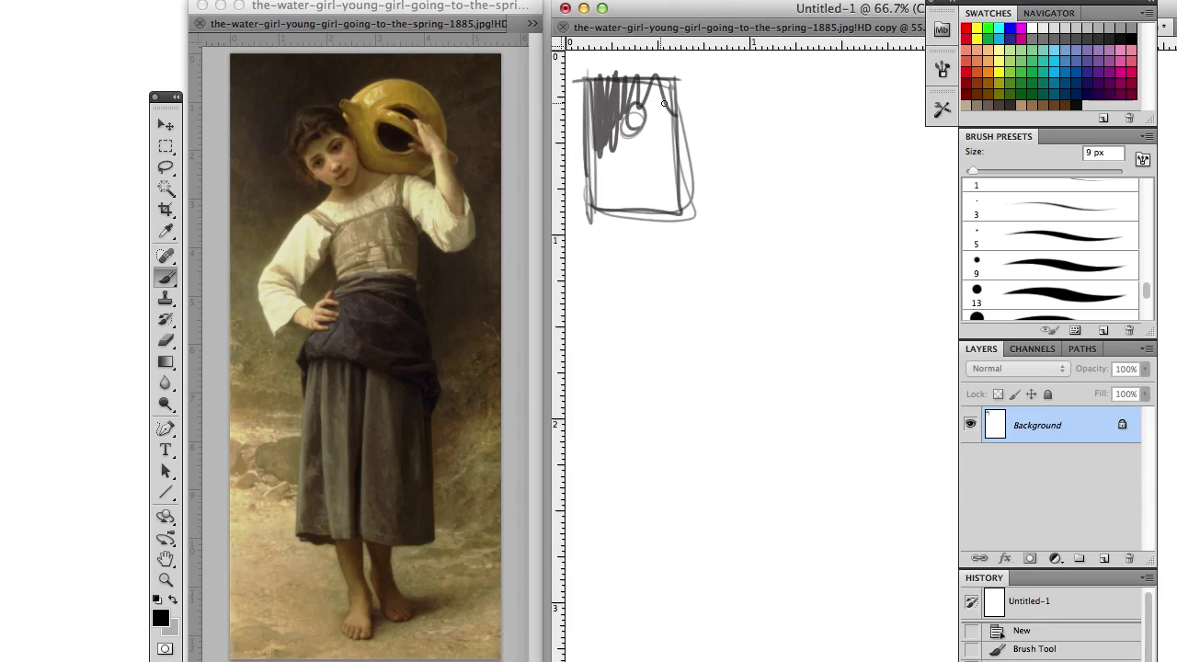
Step: Add loops and re-stroke the rough rectangle sketch outline
mouse_move(676, 81)
left_mouse_down()
mouse_move(676, 144)
mouse_move(676, 87)
mouse_move(649, 78)
mouse_move(668, 150)
mouse_move(645, 168)
mouse_move(670, 169)
mouse_move(648, 195)
left_mouse_up()
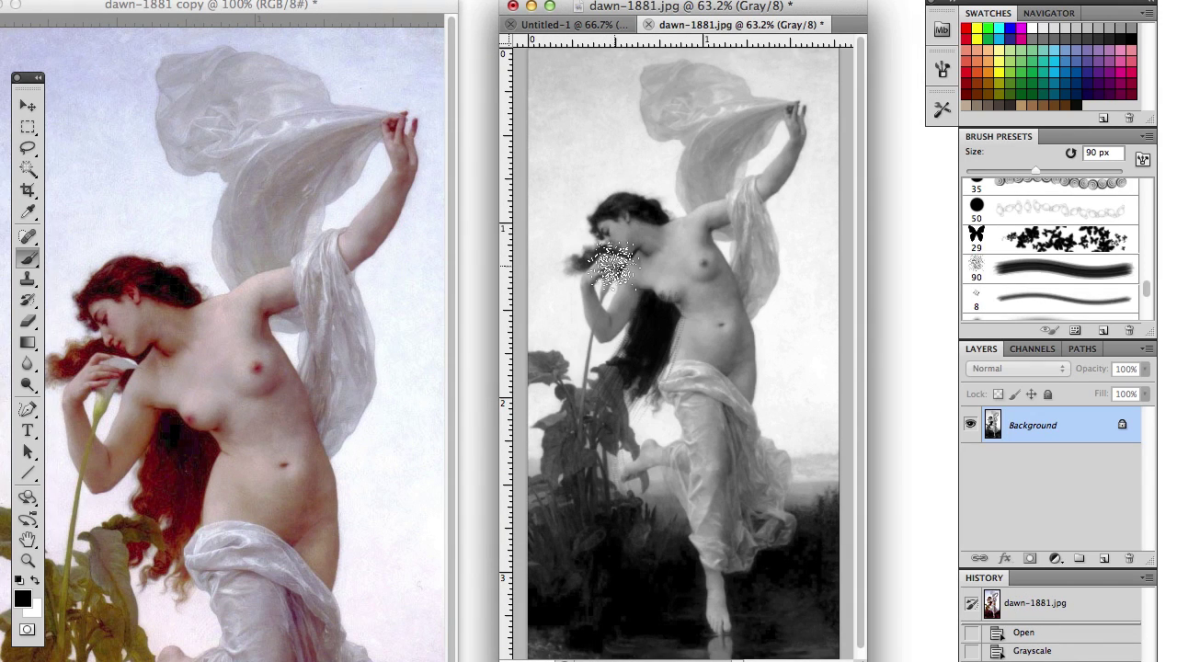
Step: With a slightly smaller brush, paint black over the hair, plant leaves and nearby light patches
key("bracketleft")
key("bracketleft")
key("bracketleft")
key("bracketleft")
key("bracketleft")
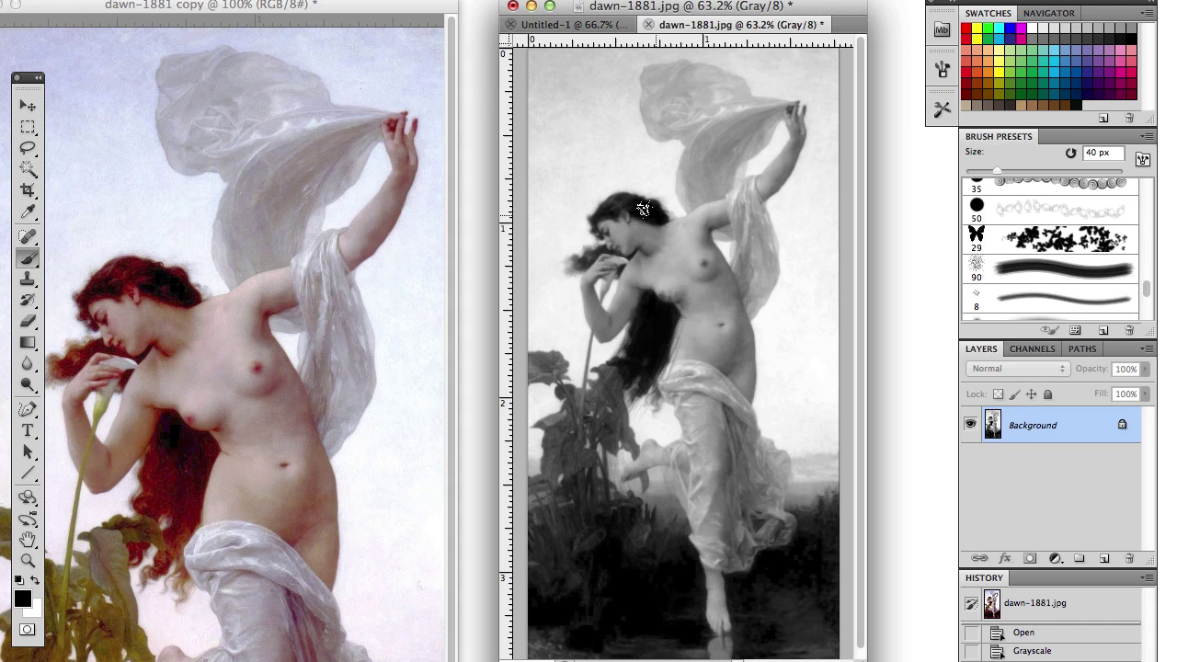
mouse_move(623, 204)
left_mouse_down()
mouse_move(581, 263)
mouse_move(644, 219)
left_mouse_up()
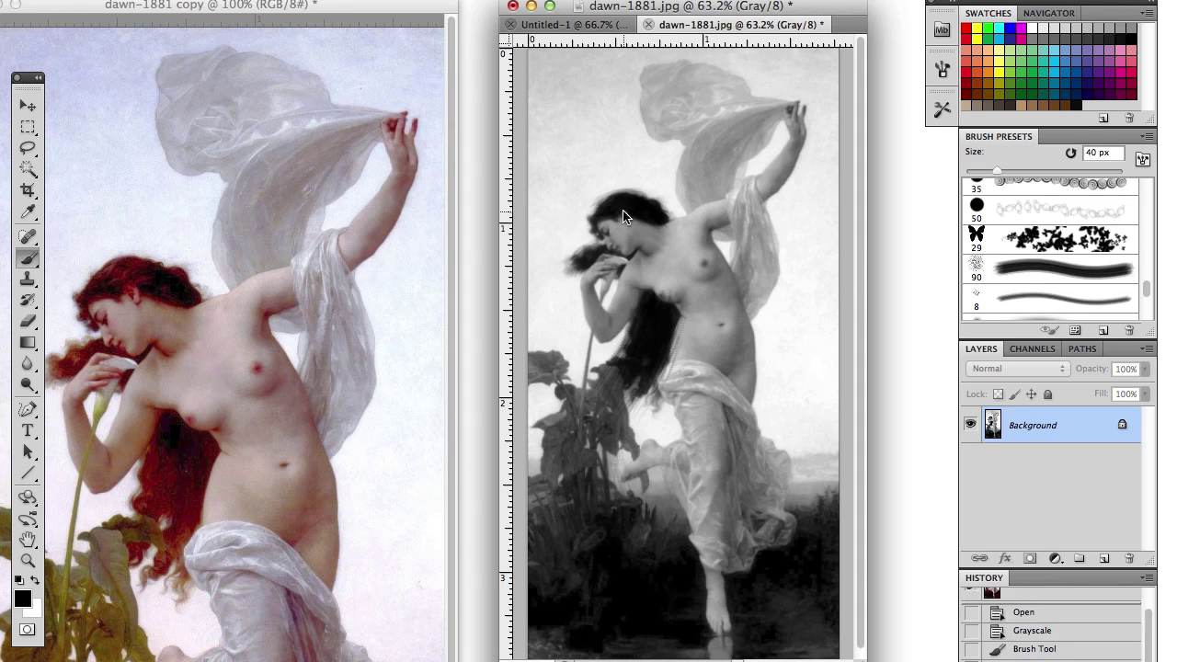
left_click_drag(651, 348, 625, 357)
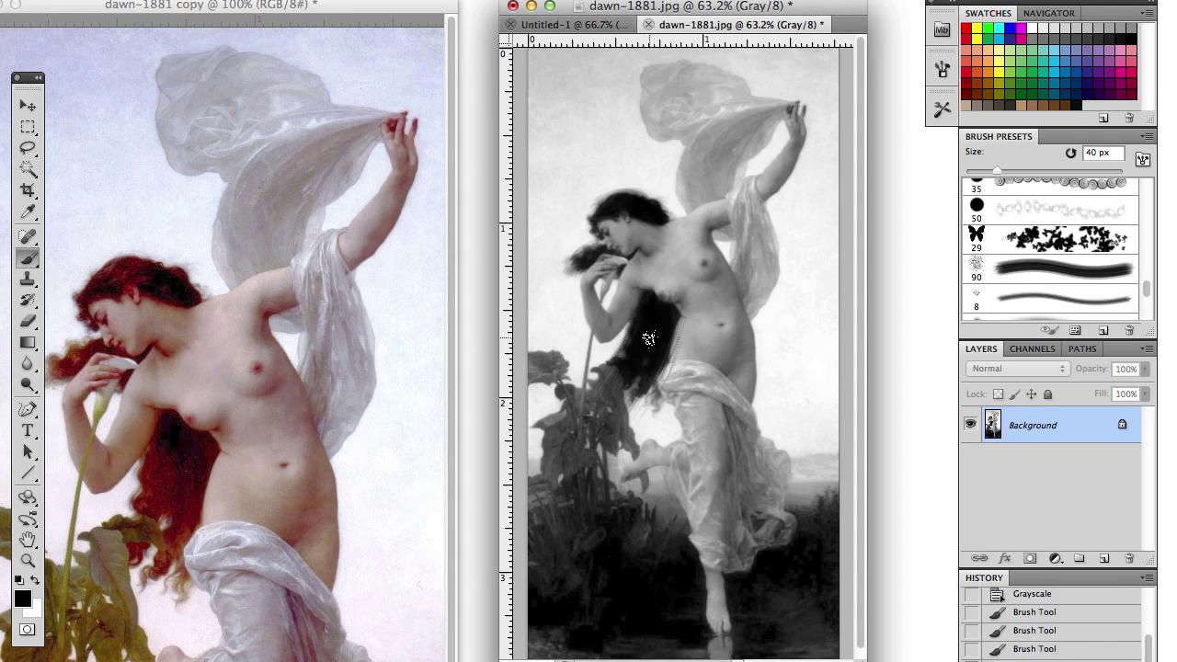
mouse_move(599, 381)
left_mouse_down()
mouse_move(608, 435)
mouse_move(614, 407)
mouse_move(600, 406)
mouse_move(567, 438)
mouse_move(564, 462)
mouse_move(533, 369)
mouse_move(552, 496)
mouse_move(573, 477)
mouse_move(616, 500)
mouse_move(612, 615)
mouse_move(643, 632)
mouse_move(666, 554)
mouse_move(707, 657)
mouse_move(636, 550)
mouse_move(533, 518)
mouse_move(531, 644)
mouse_move(548, 589)
mouse_move(651, 620)
mouse_move(683, 644)
mouse_move(756, 640)
mouse_move(738, 583)
mouse_move(762, 631)
mouse_move(801, 577)
left_mouse_up()
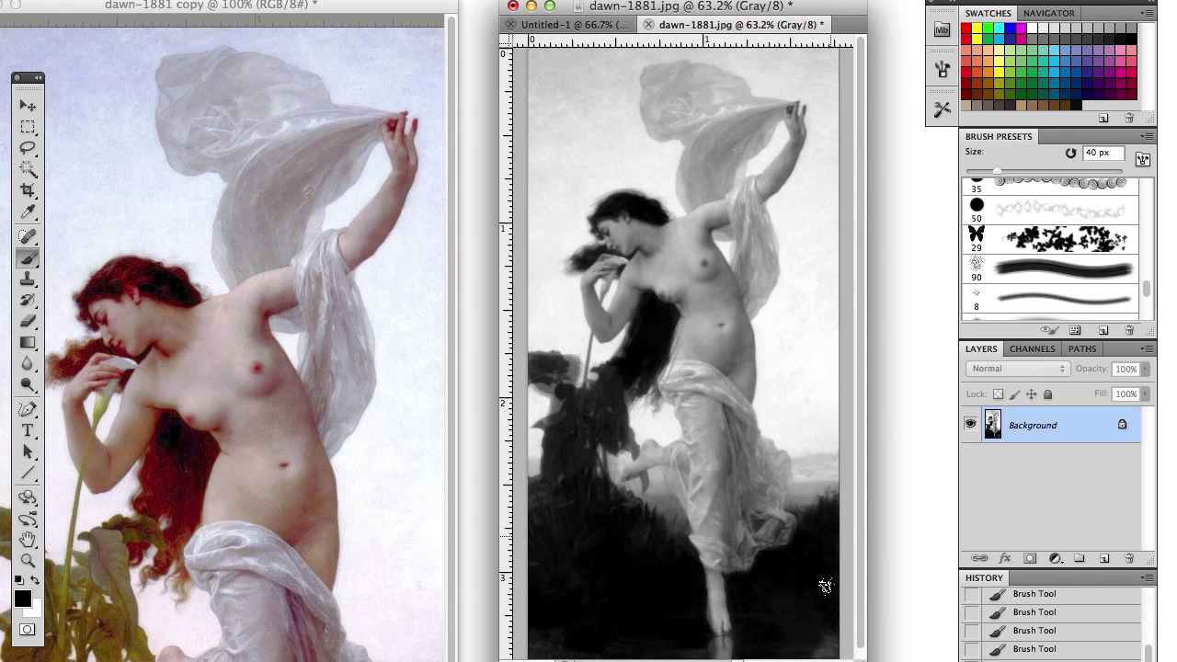
left_click_drag(604, 386, 639, 462)
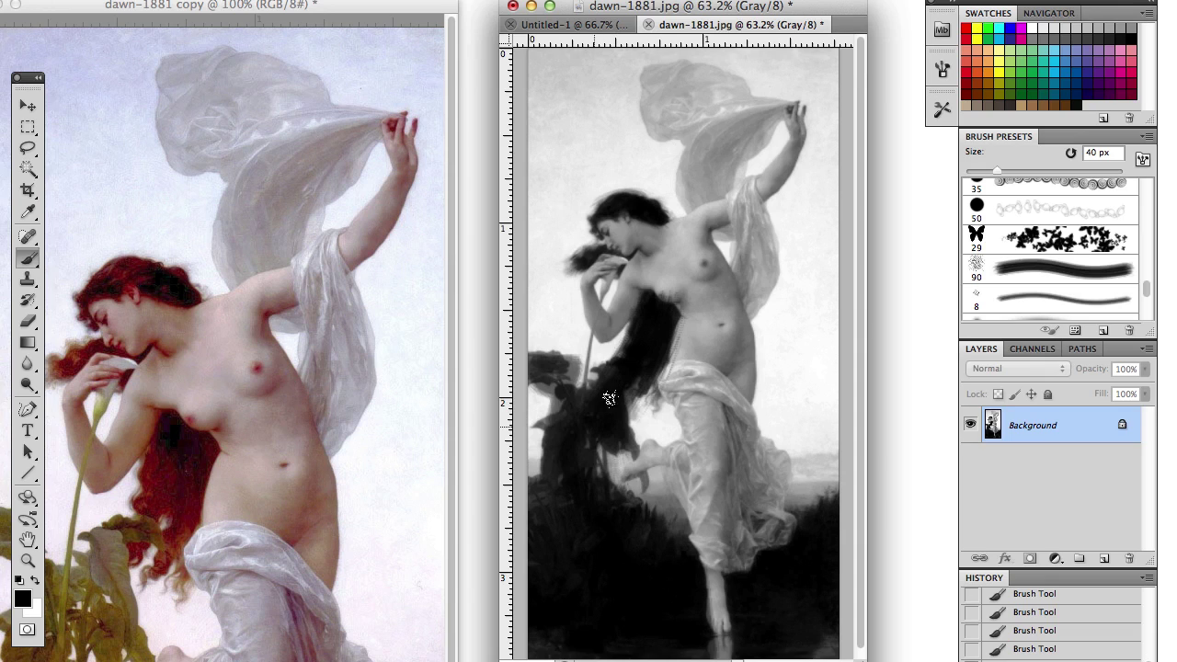
left_click_drag(608, 398, 531, 391)
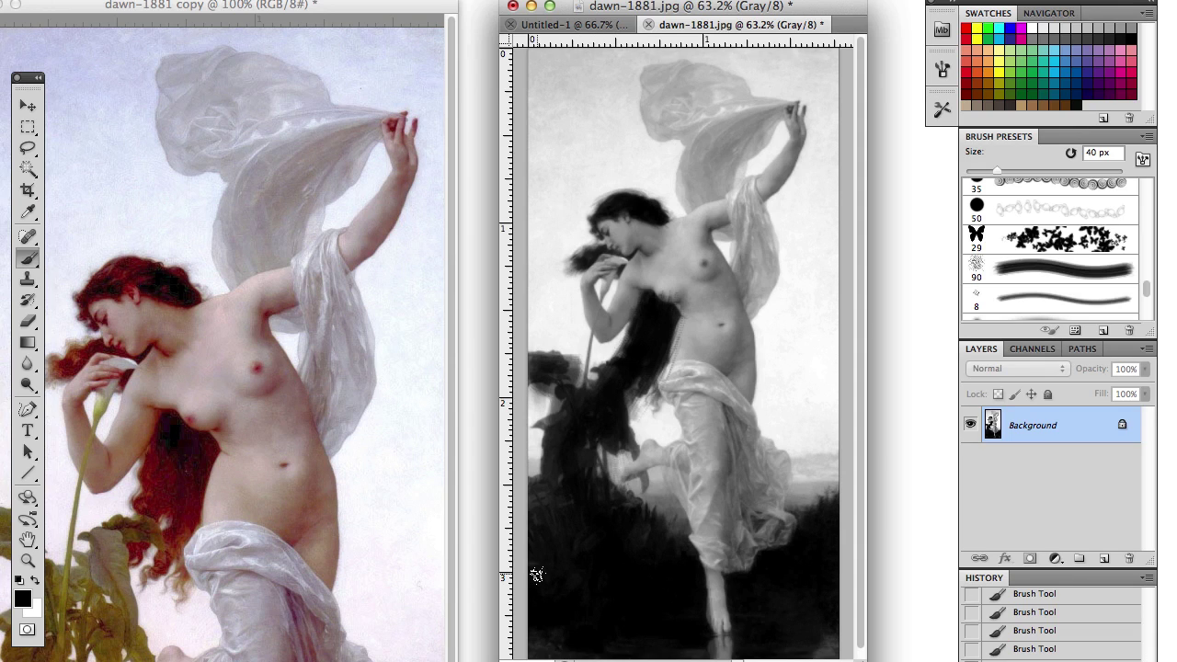
Step: Sample mid grey 696969 and paint it over the background right of the dress, torso, legs and drapery
left_click(23, 599)
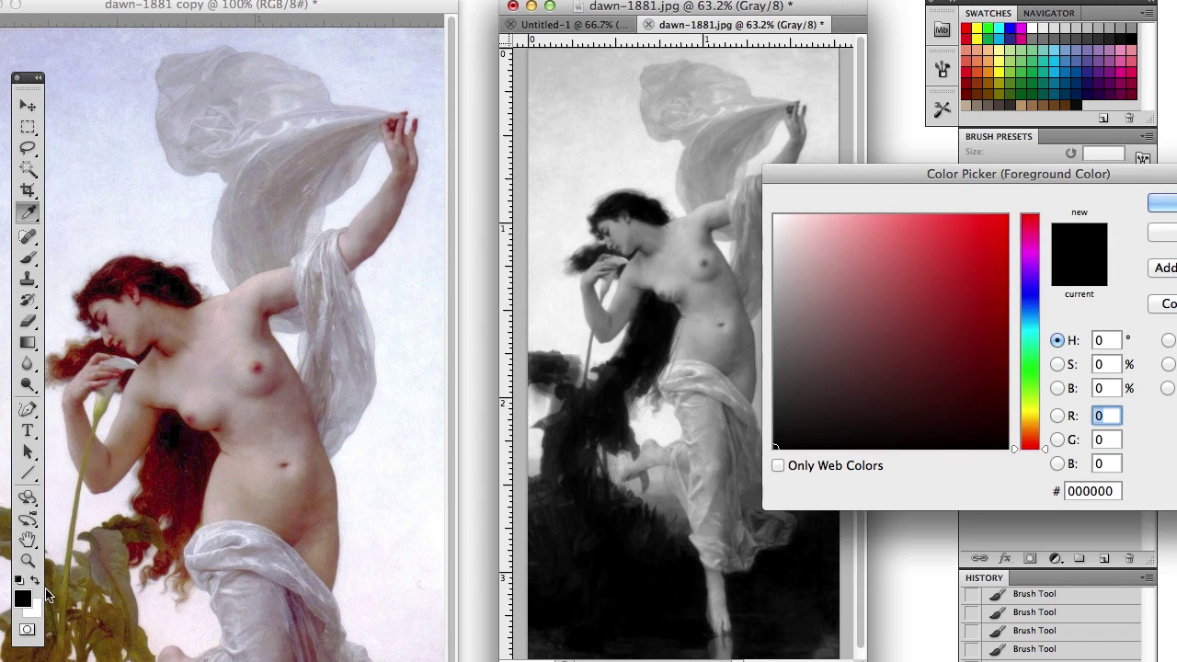
left_click(673, 495)
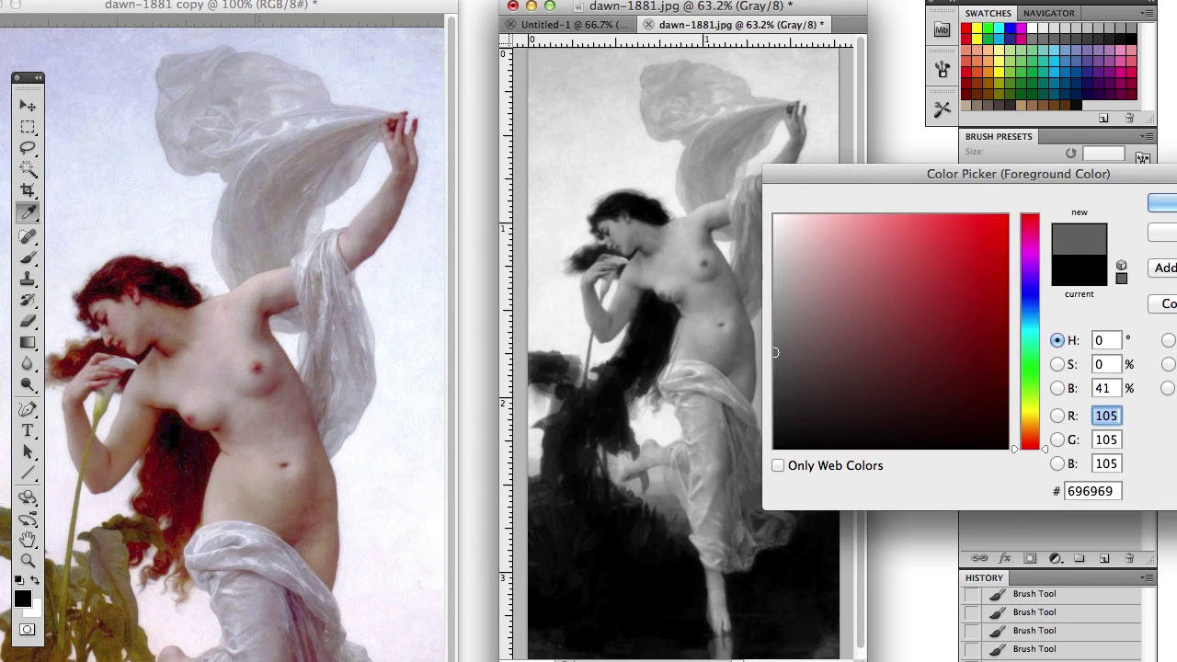
key("Return")
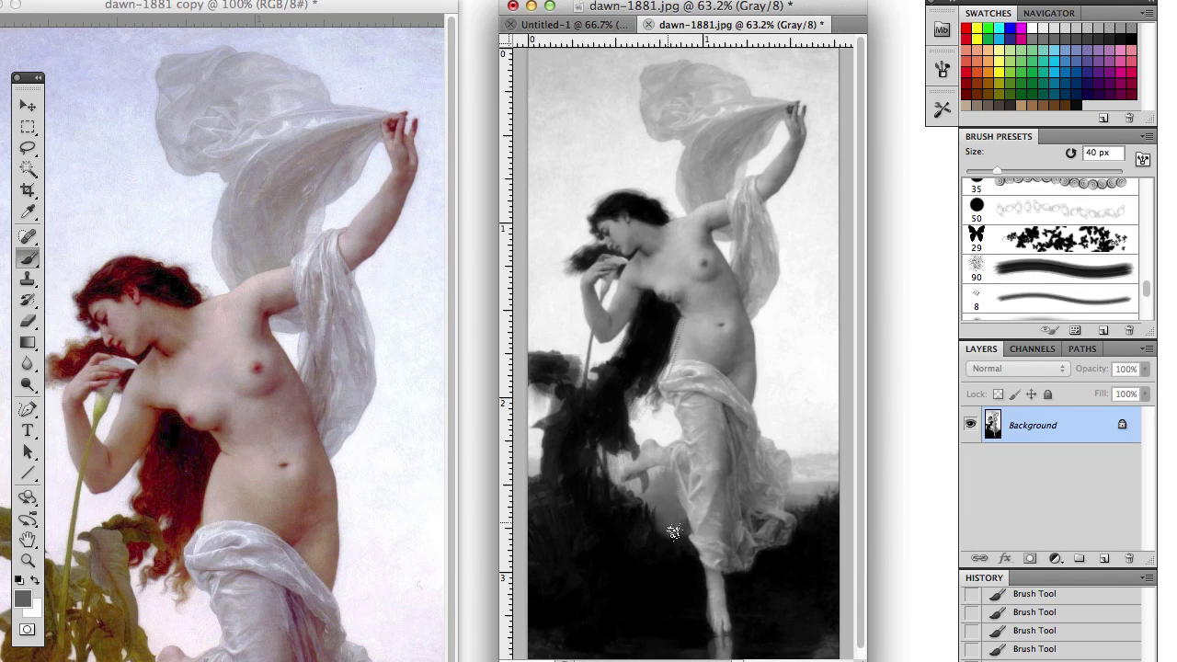
mouse_move(817, 511)
left_mouse_down()
mouse_move(829, 486)
mouse_move(830, 470)
mouse_move(764, 584)
mouse_move(731, 408)
mouse_move(734, 545)
mouse_move(738, 421)
mouse_move(750, 513)
mouse_move(768, 537)
mouse_move(796, 465)
left_mouse_up()
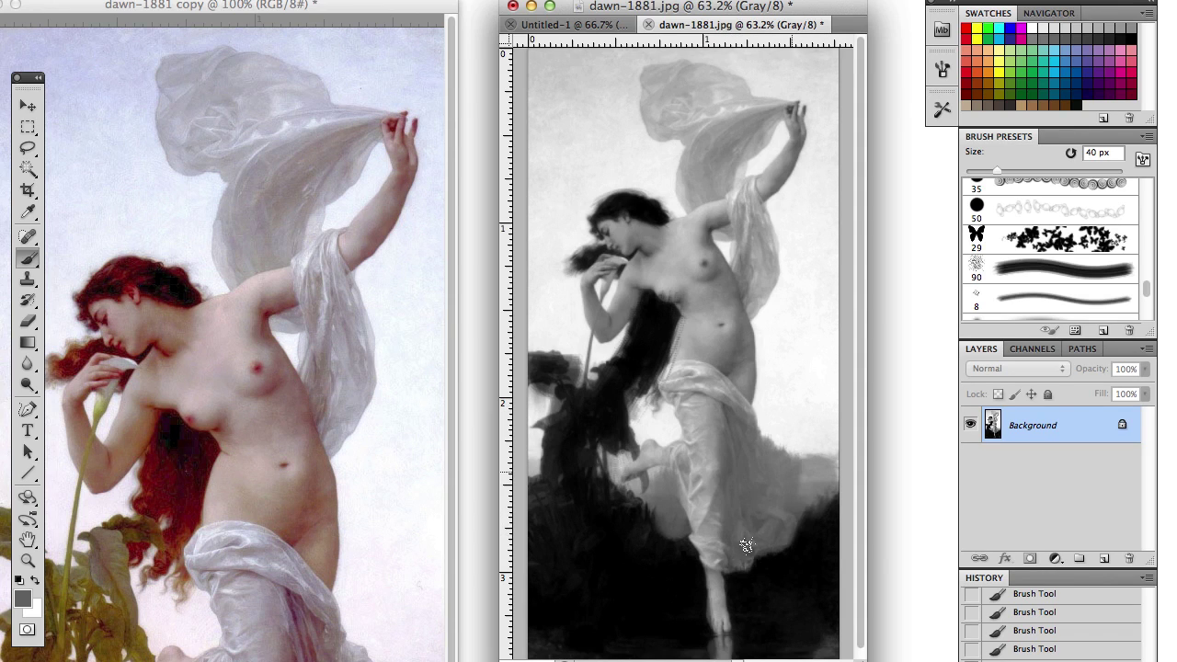
mouse_move(734, 291)
left_mouse_down()
mouse_move(708, 279)
mouse_move(705, 236)
mouse_move(737, 219)
mouse_move(753, 243)
mouse_move(743, 279)
mouse_move(789, 160)
mouse_move(835, 176)
mouse_move(784, 165)
mouse_move(696, 194)
mouse_move(720, 128)
mouse_move(715, 209)
left_mouse_up()
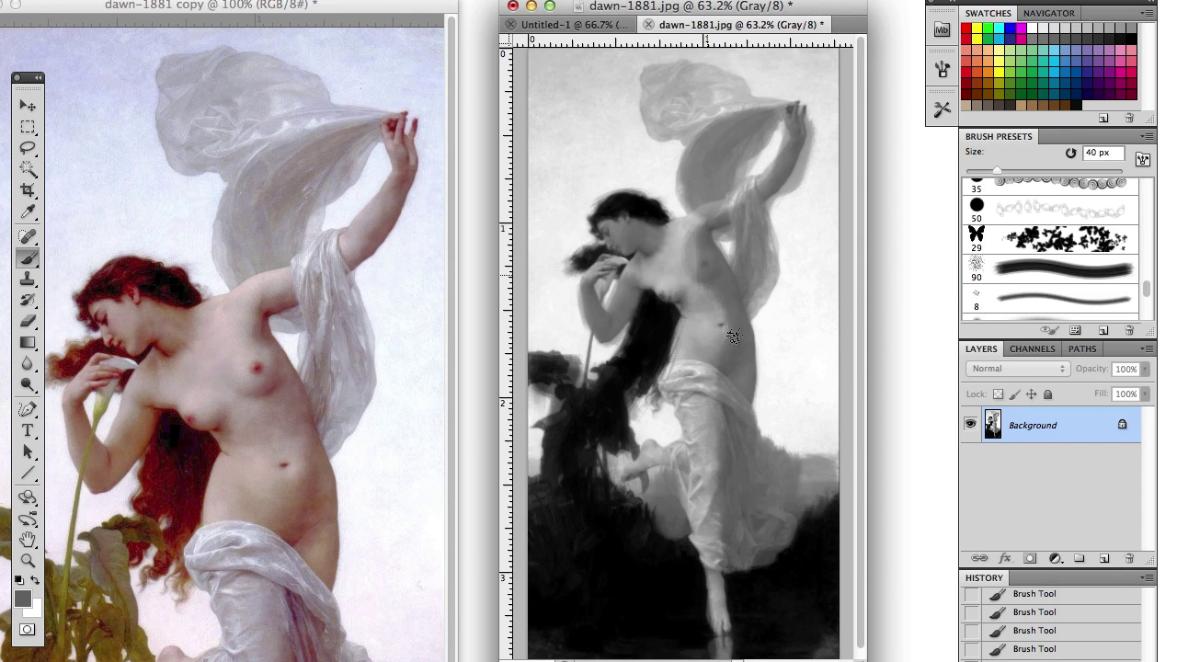
mouse_move(670, 493)
left_mouse_down()
mouse_move(677, 456)
mouse_move(683, 463)
mouse_move(637, 484)
mouse_move(546, 472)
mouse_move(567, 509)
left_mouse_up()
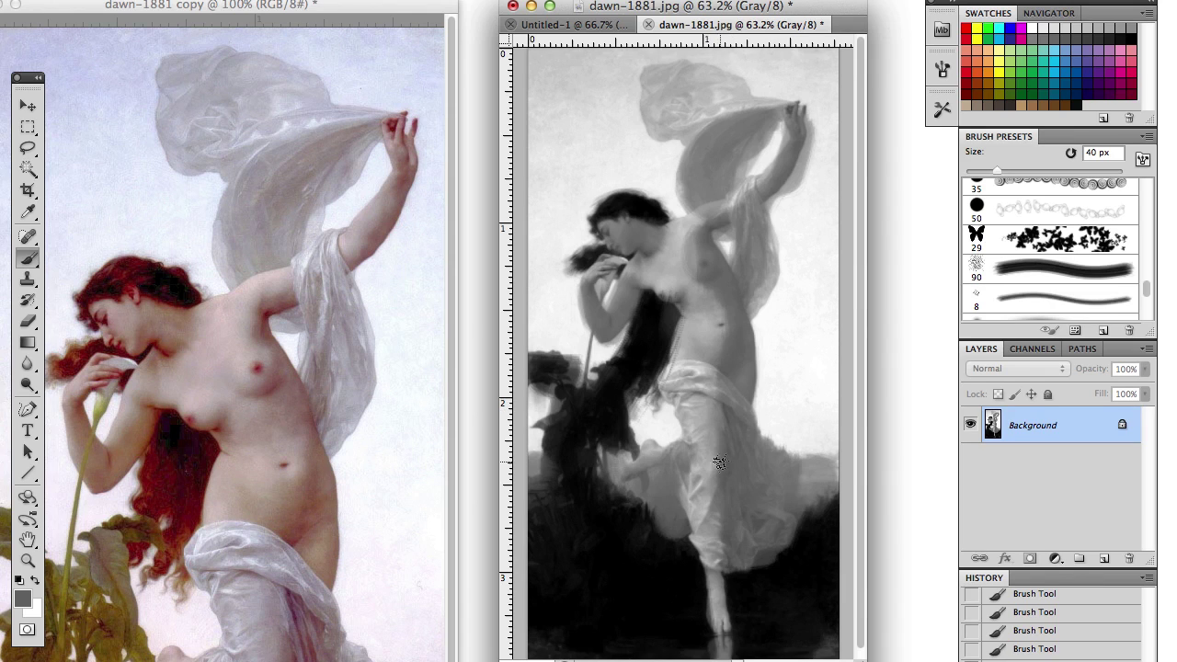
left_click(24, 599)
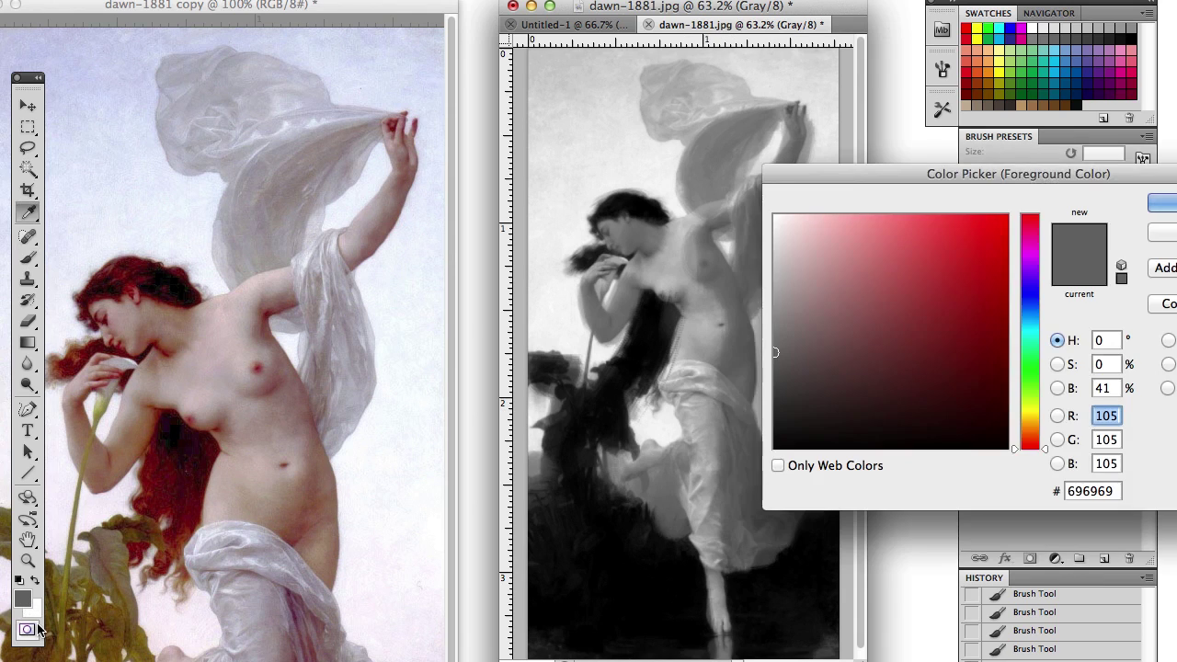
Step: Choose lighter grey #ababab and brush it over the drapery, hip and upper scarf
left_click(775, 291)
left_click(1160, 204)
mouse_move(688, 397)
left_mouse_down()
mouse_move(702, 469)
mouse_move(712, 427)
mouse_move(683, 357)
mouse_move(678, 387)
mouse_move(687, 341)
mouse_move(709, 330)
mouse_move(709, 366)
mouse_move(683, 284)
mouse_move(671, 271)
mouse_move(666, 287)
mouse_move(680, 239)
mouse_move(656, 276)
mouse_move(682, 252)
mouse_move(609, 230)
mouse_move(619, 284)
mouse_move(602, 267)
mouse_move(695, 389)
mouse_move(684, 506)
mouse_move(717, 595)
mouse_move(707, 506)
left_mouse_up()
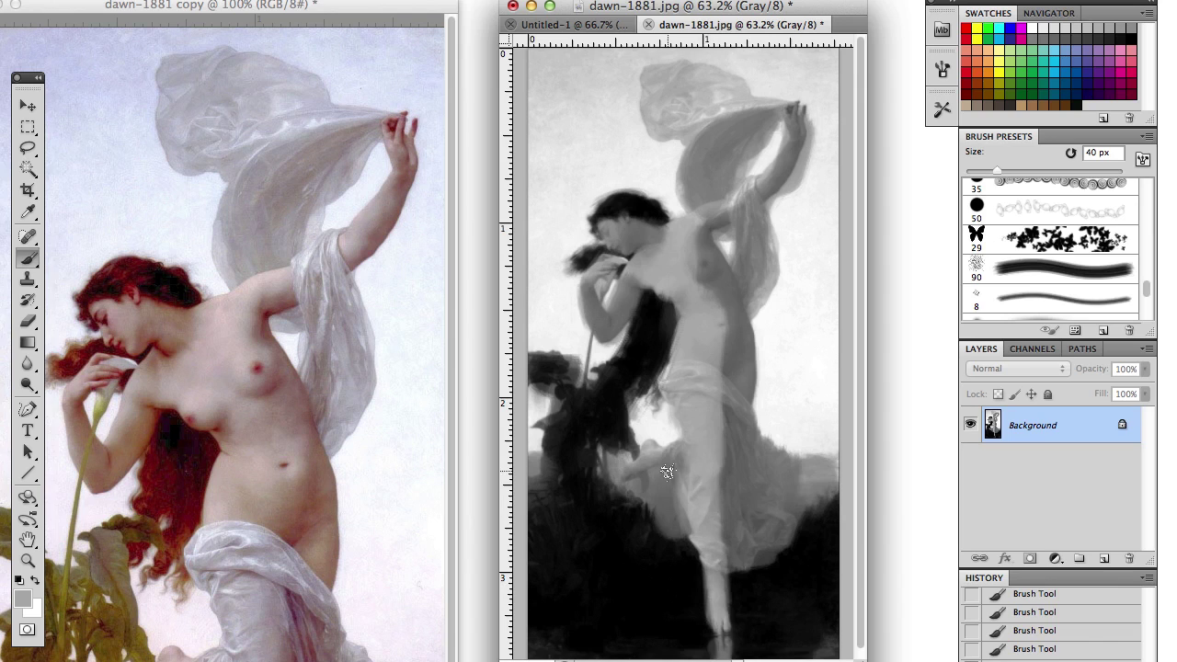
mouse_move(649, 115)
left_mouse_down()
mouse_move(666, 83)
mouse_move(694, 108)
mouse_move(708, 90)
mouse_move(745, 103)
mouse_move(730, 101)
mouse_move(786, 169)
mouse_move(773, 232)
mouse_move(756, 190)
mouse_move(735, 200)
mouse_move(801, 150)
left_mouse_up()
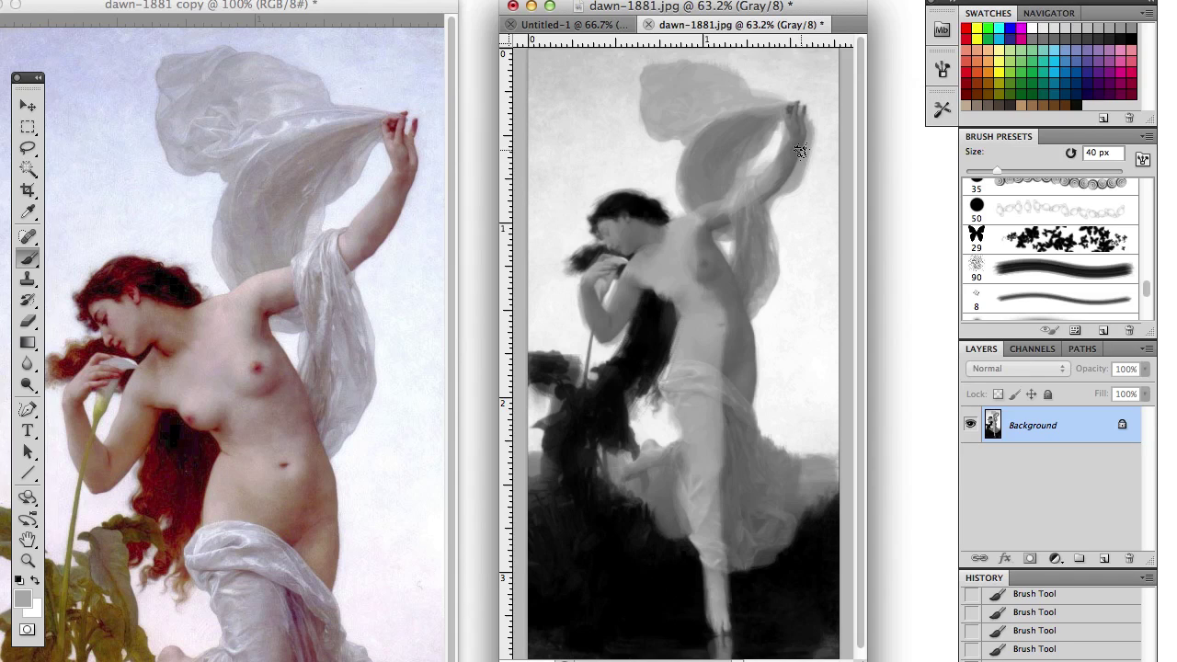
Step: Hide the Tools panel and zoom the colour copy out to 61.8%
left_click(17, 78)
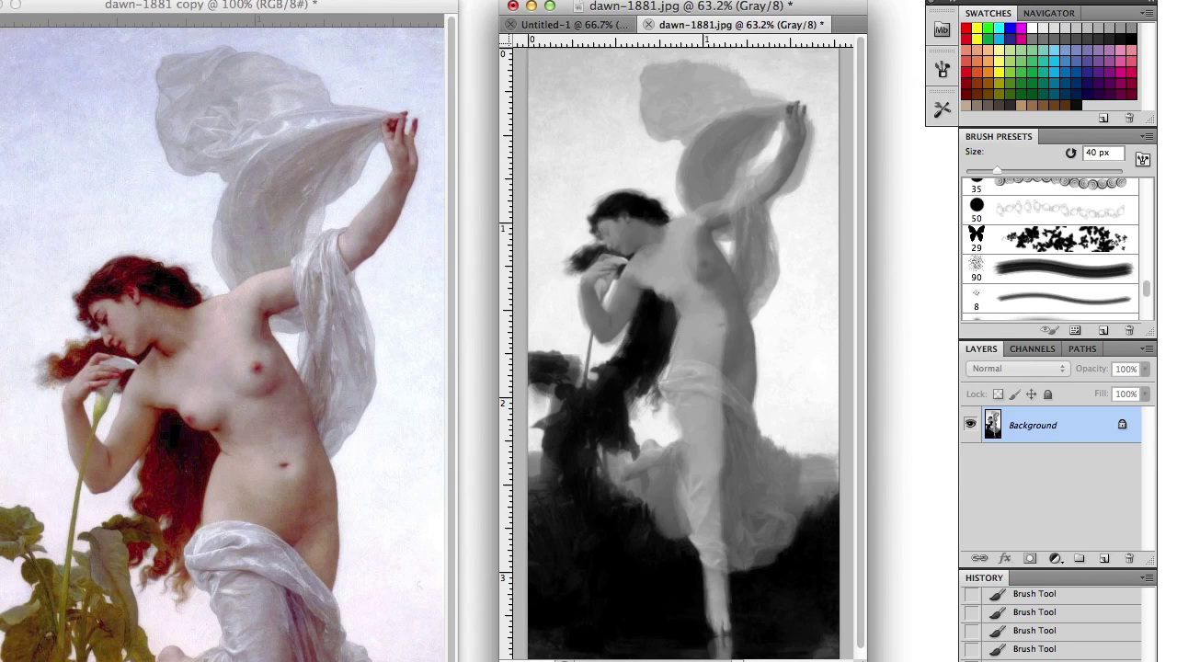
left_click(60, 560)
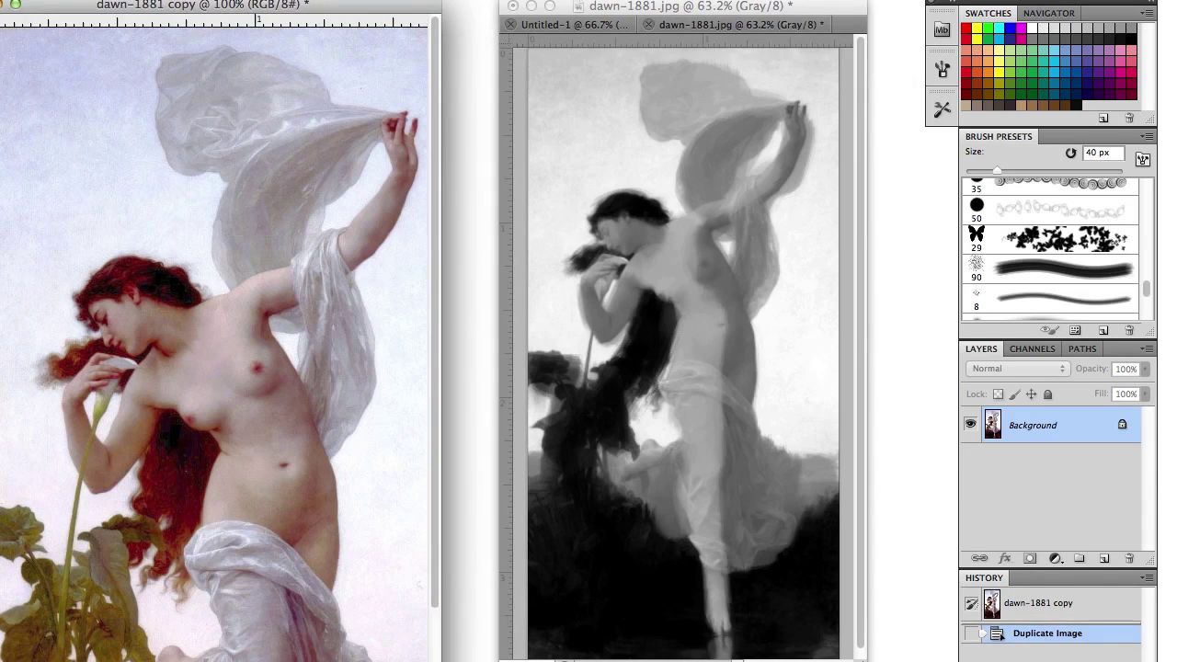
key("z")
mouse_move(250, 189)
left_mouse_down()
mouse_move(231, 263)
mouse_move(259, 256)
left_mouse_up()
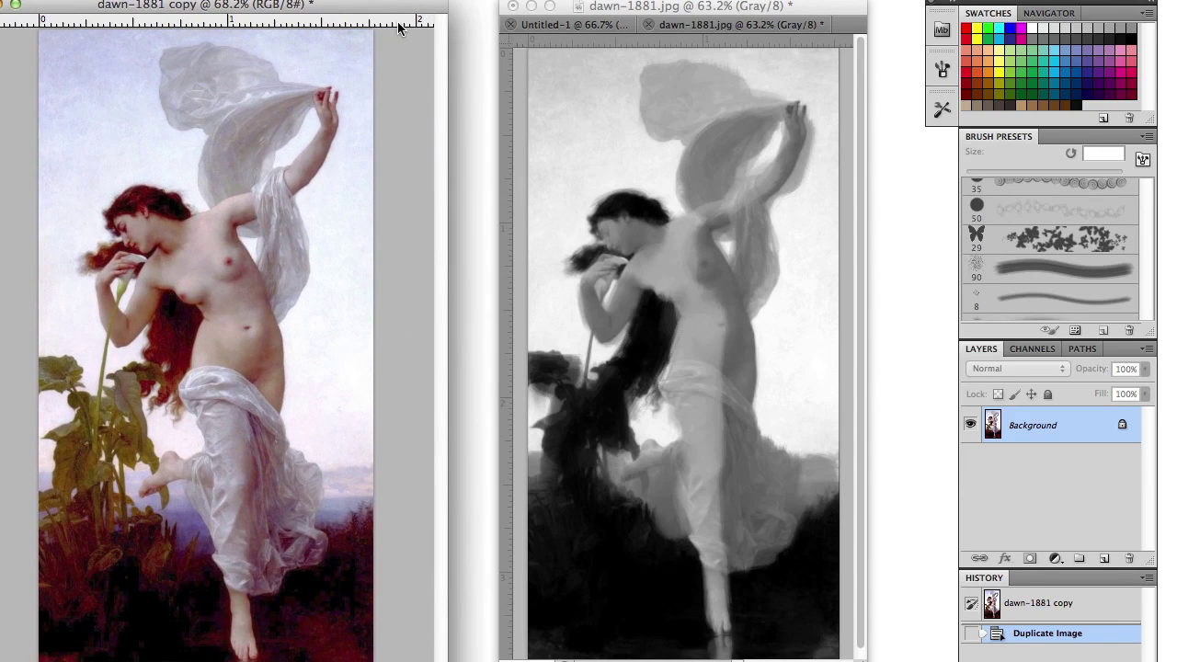
left_click_drag(400, 11, 440, 9)
left_click_drag(373, 109, 366, 118)
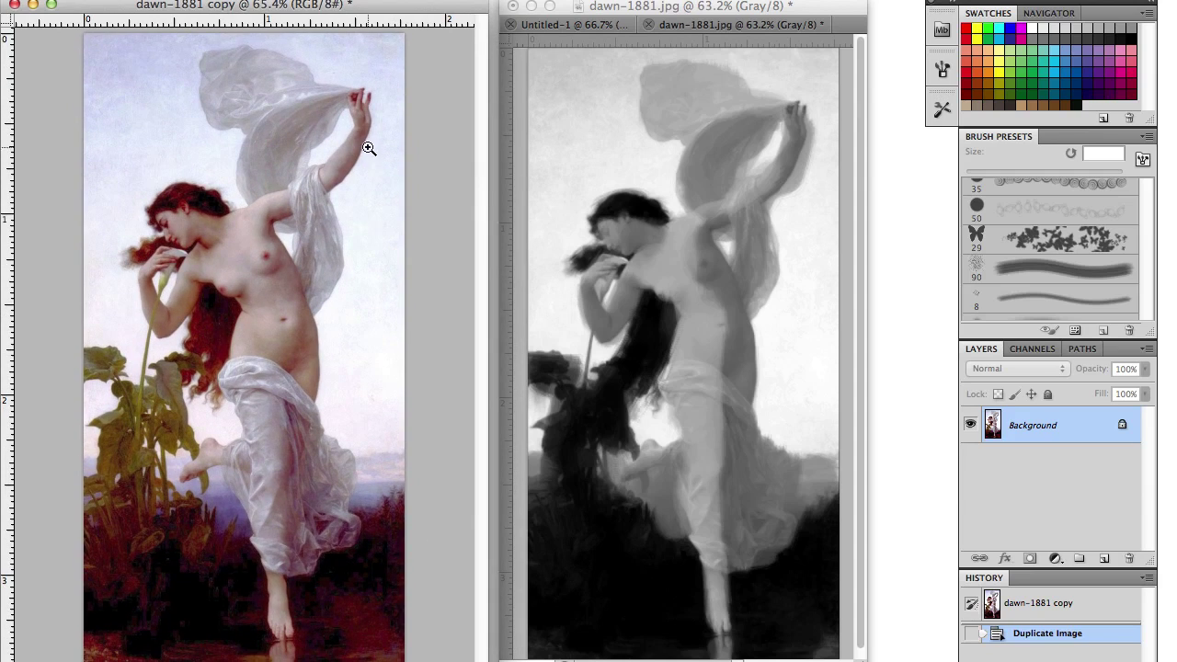
left_click_drag(368, 154, 364, 164)
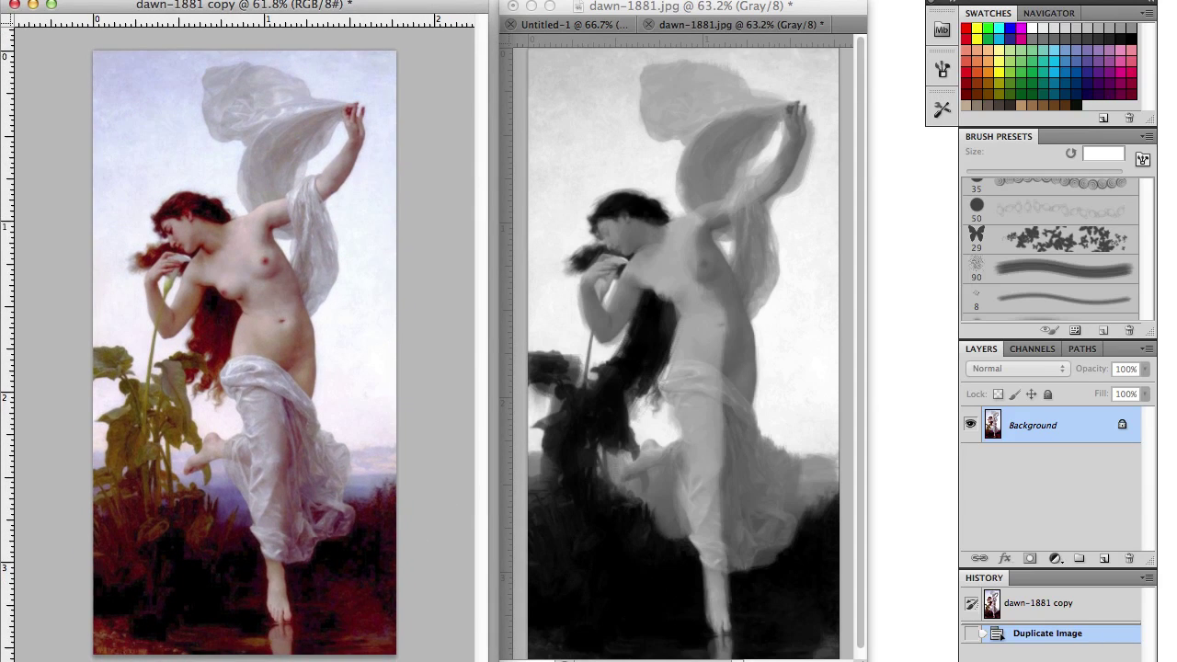
Step: Arrange the grayscale study at the left with the colour copy beside it
left_click_drag(454, 9, 941, 64)
left_click_drag(845, 7, 351, 9)
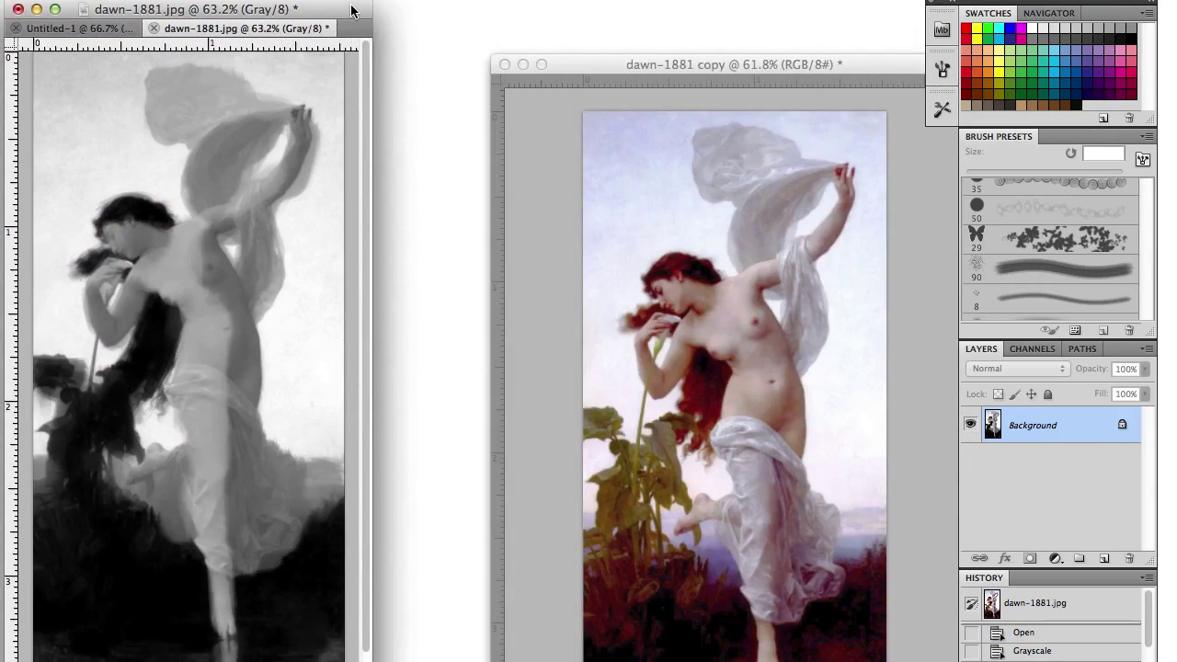
left_click_drag(863, 74, 754, 13)
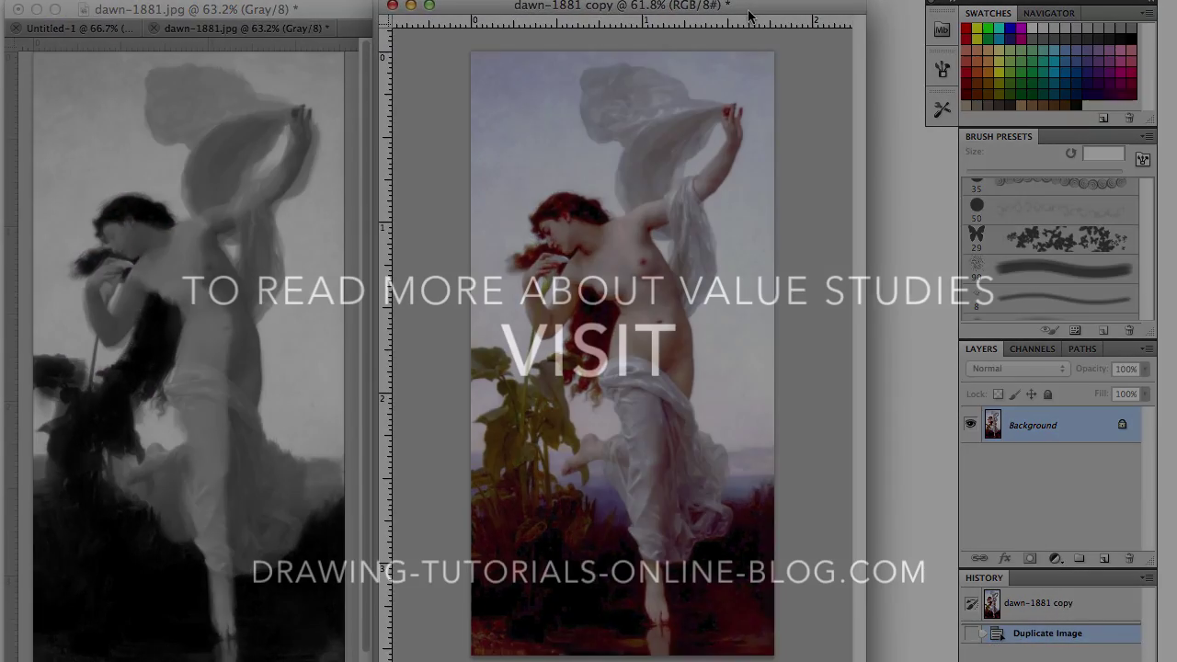